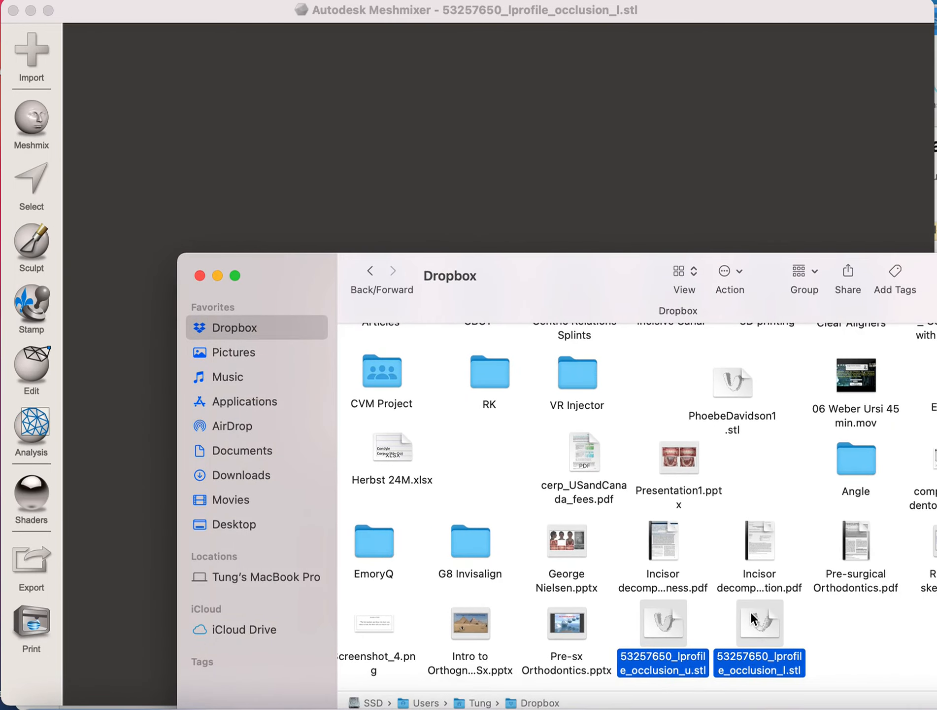
- Import the upper and lower lprofile_occlusion STL scans together and hide the lower model
drag(756, 622, 603, 162)
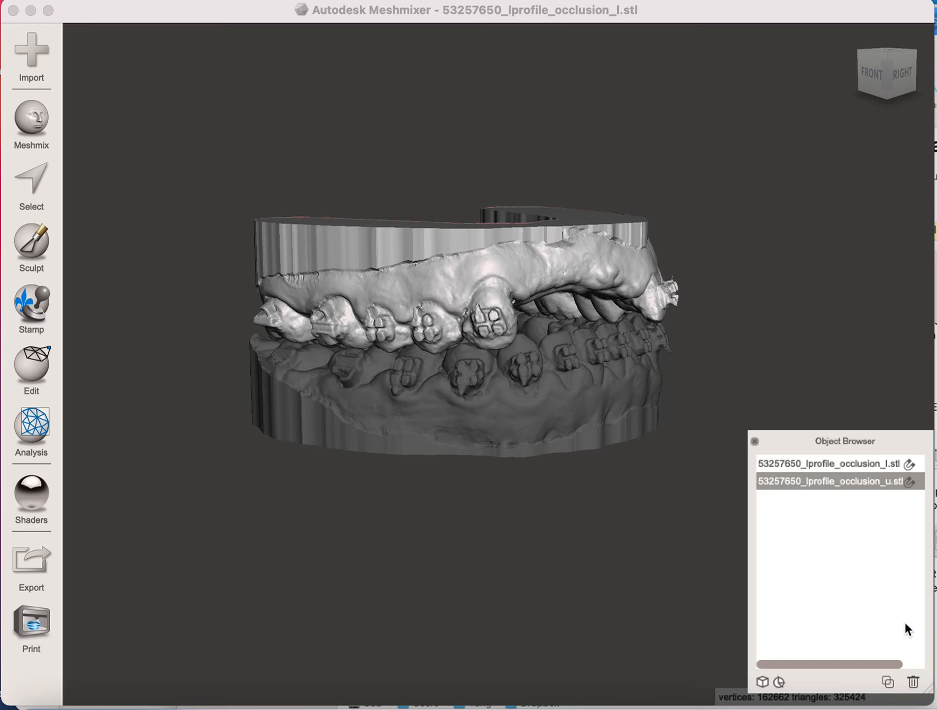
drag(890, 666, 915, 665)
click(914, 464)
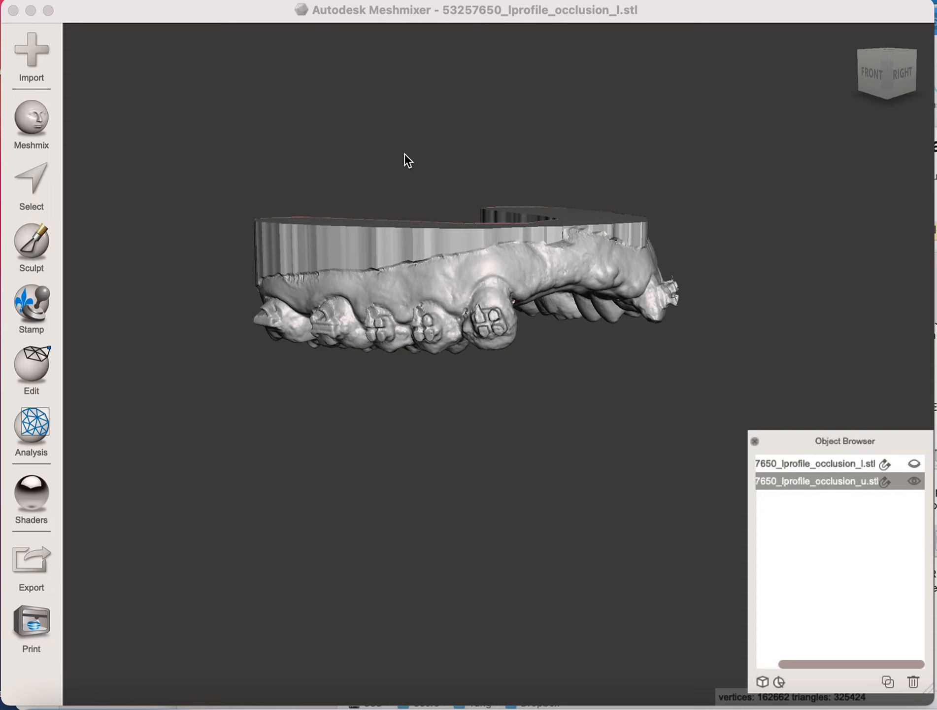
- Add the number 7 tooth from the pontic library as a separate object in front of the upper arch
click(70, 1)
click(70, 1)
right_drag(647, 282, 534, 268)
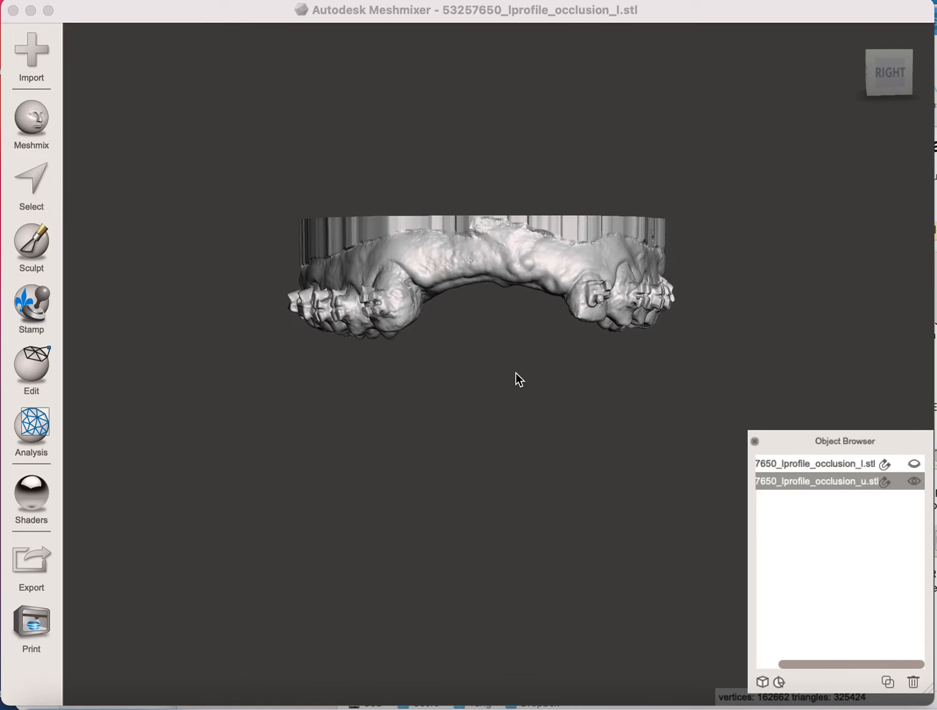
right_drag(513, 421, 520, 319)
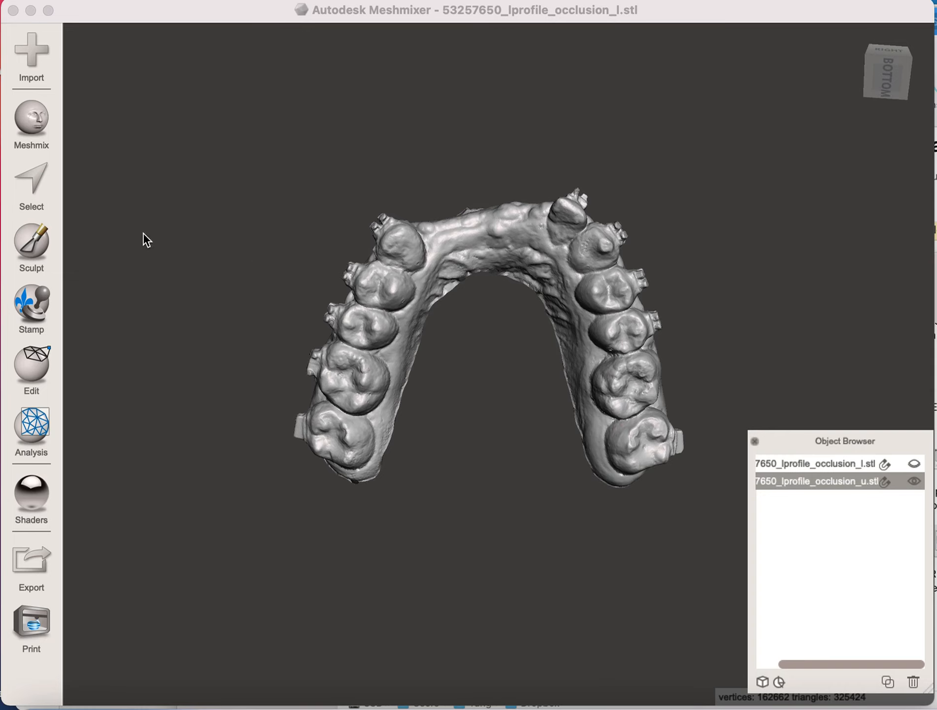
click(32, 123)
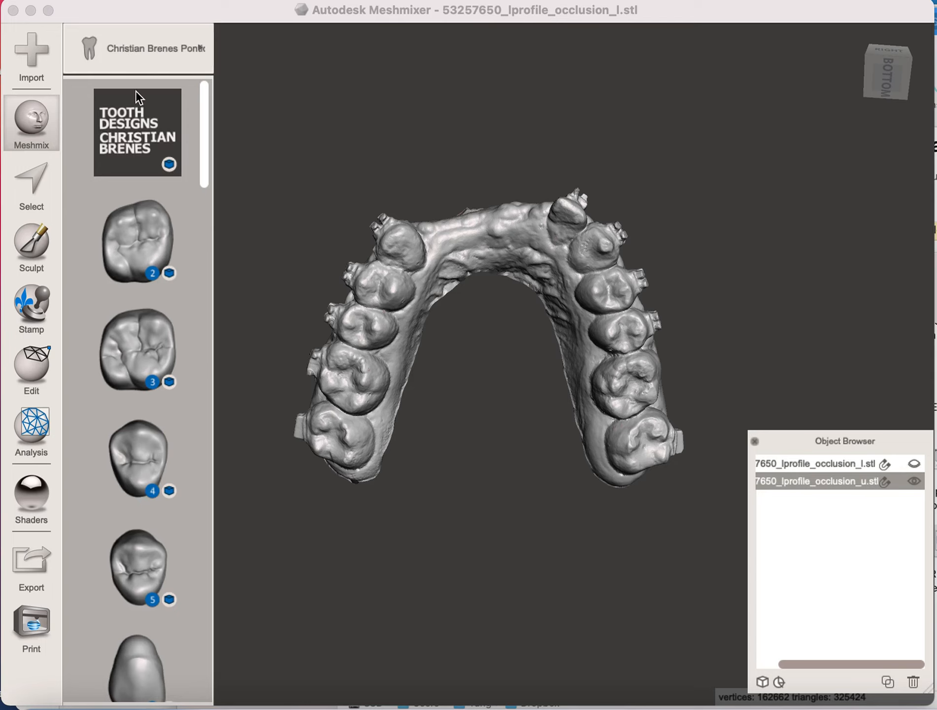
scroll(127, 273, down, 5)
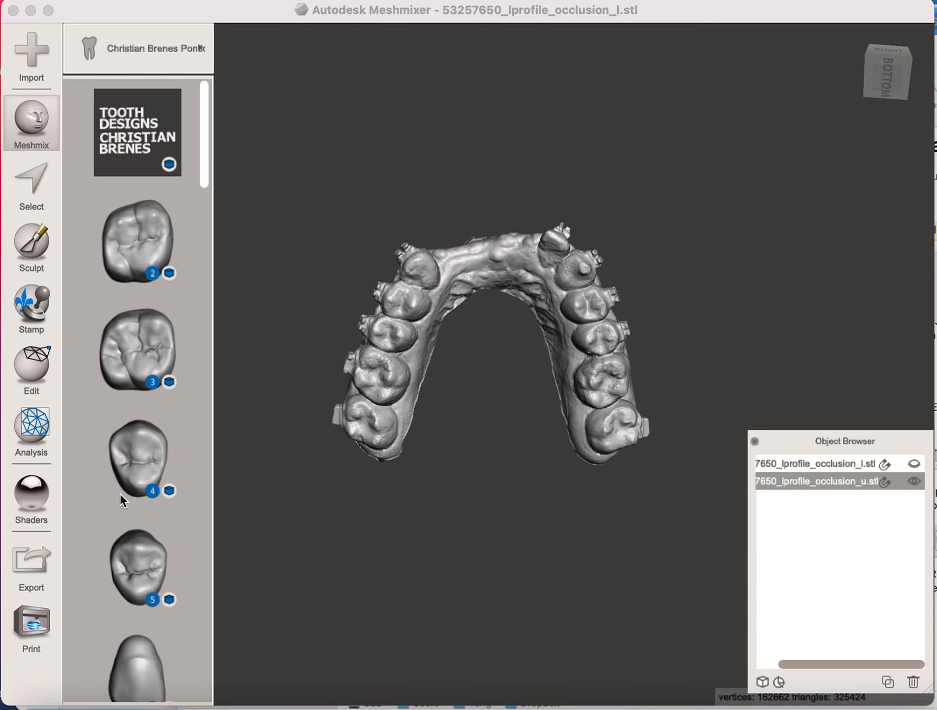
scroll(116, 583, down, 3)
drag(204, 175, 205, 302)
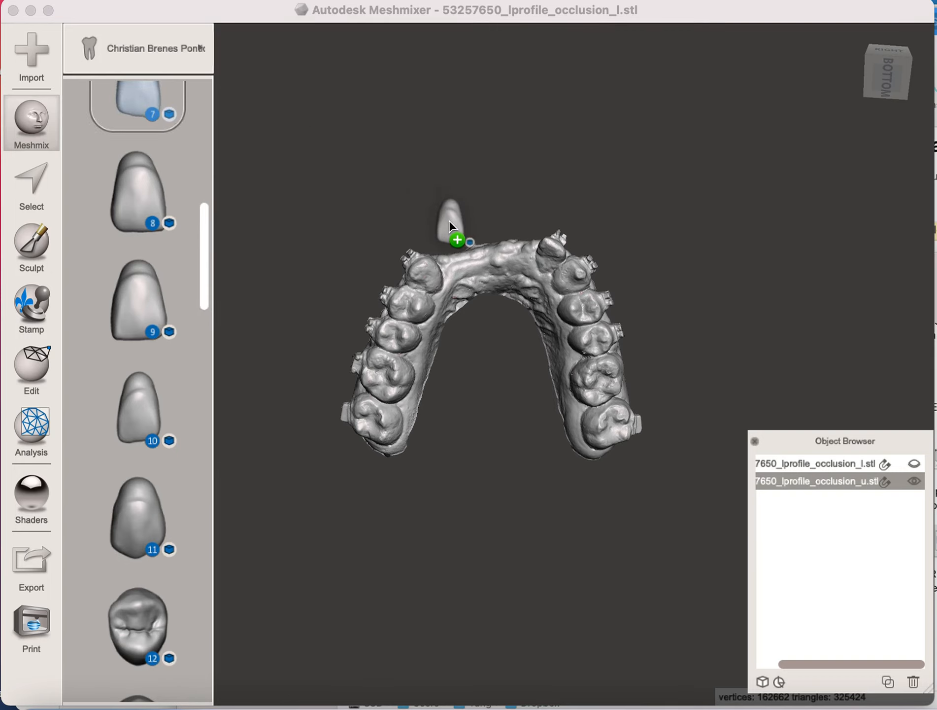
drag(450, 221, 449, 221)
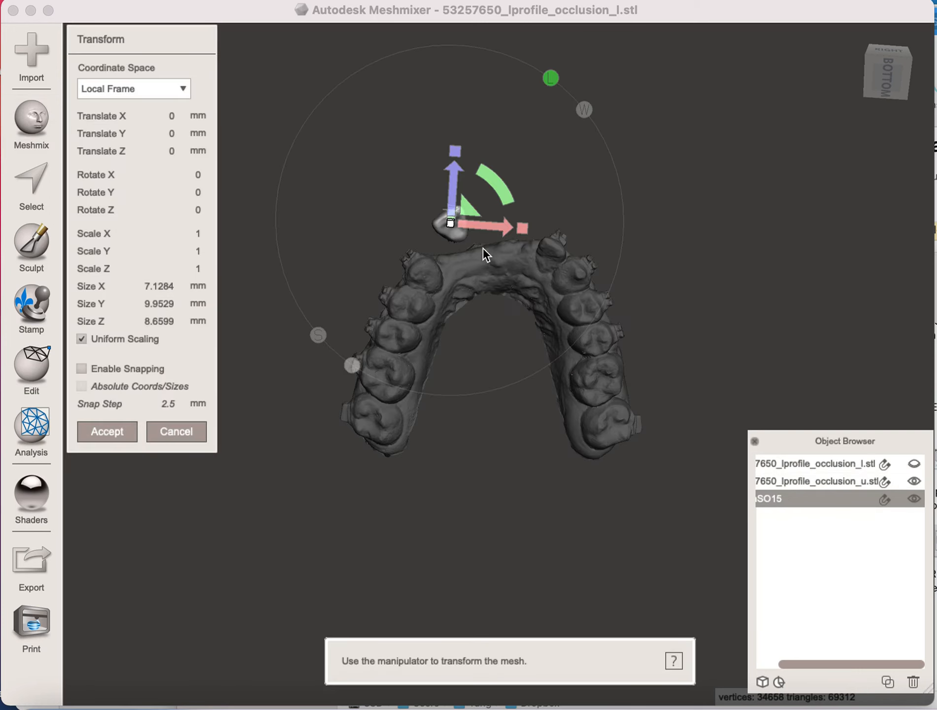
- Move the tooth into the front gap, about 20.8 mm in Y and -11.9 mm in Z, rotate it about 10.6° around Y and accept
drag(475, 216, 474, 249)
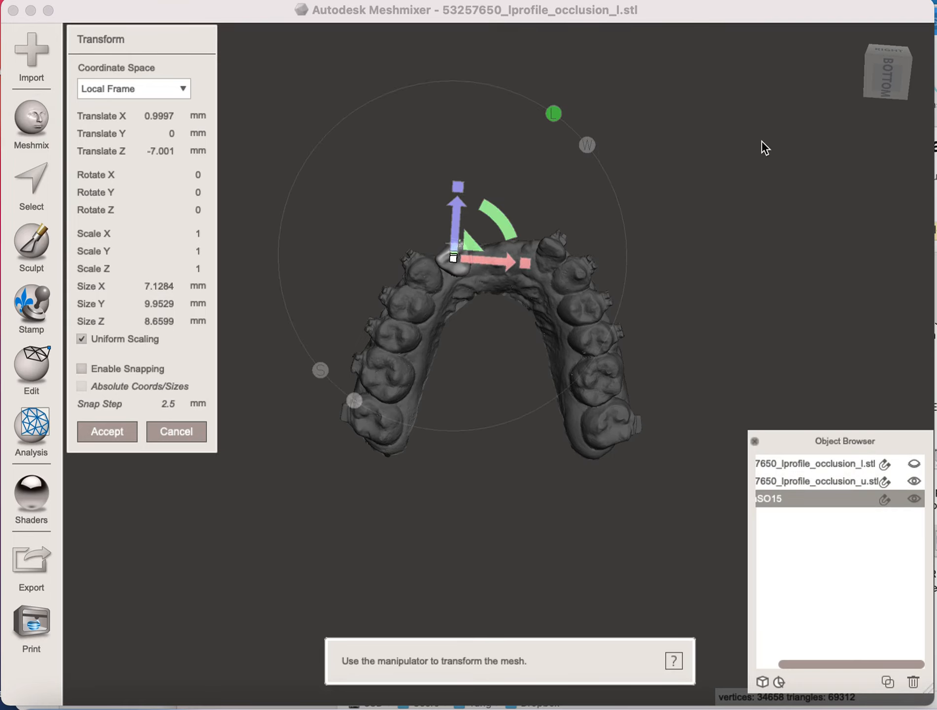
right_drag(722, 153, 736, 392)
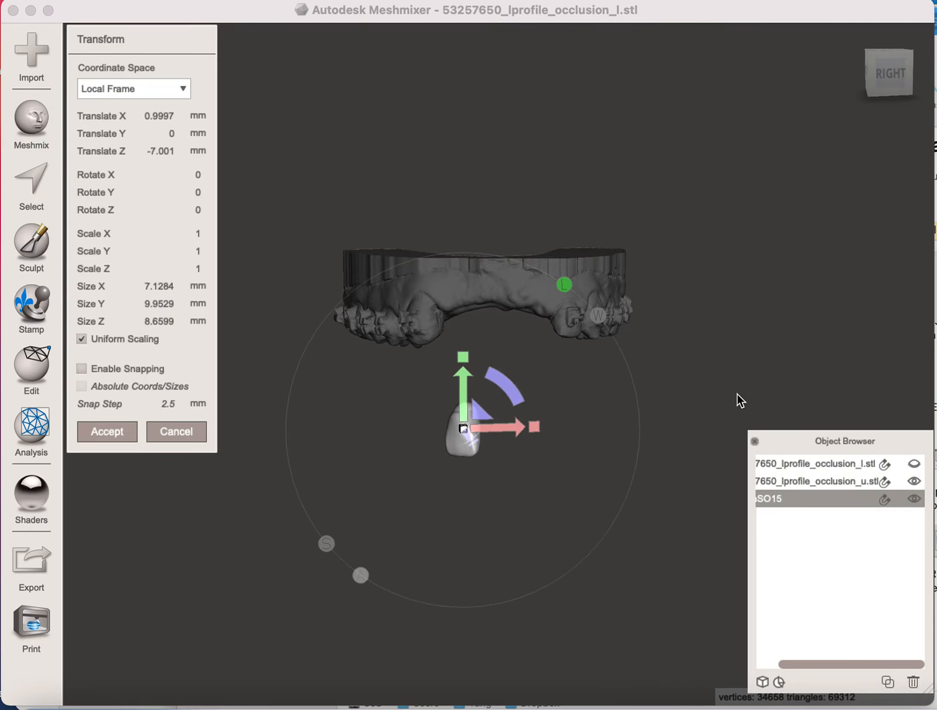
drag(485, 415, 478, 307)
right_drag(582, 614, 486, 213)
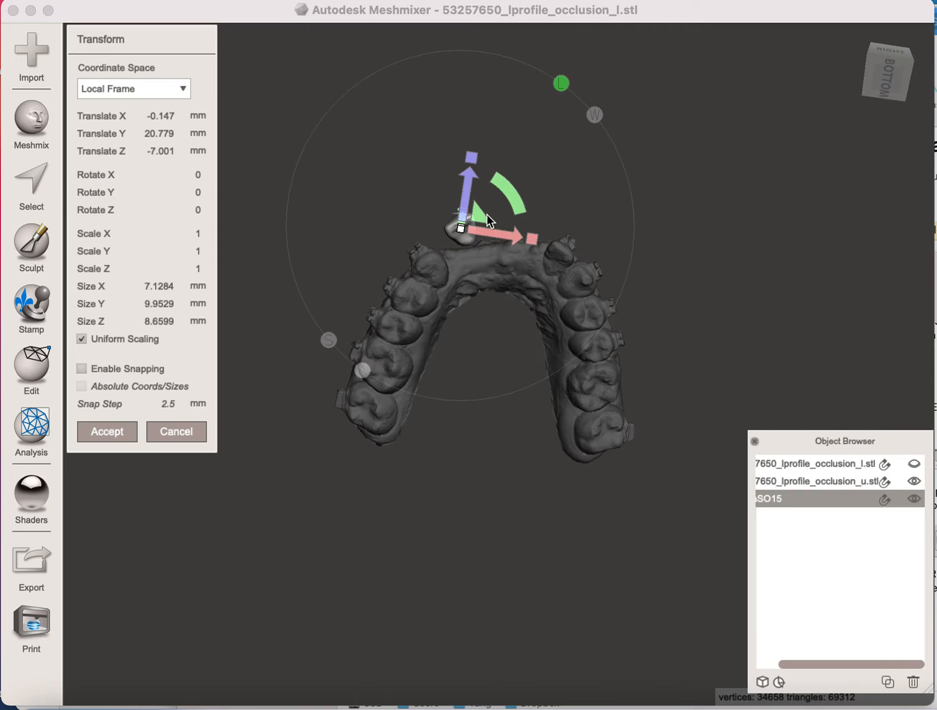
drag(486, 212, 512, 225)
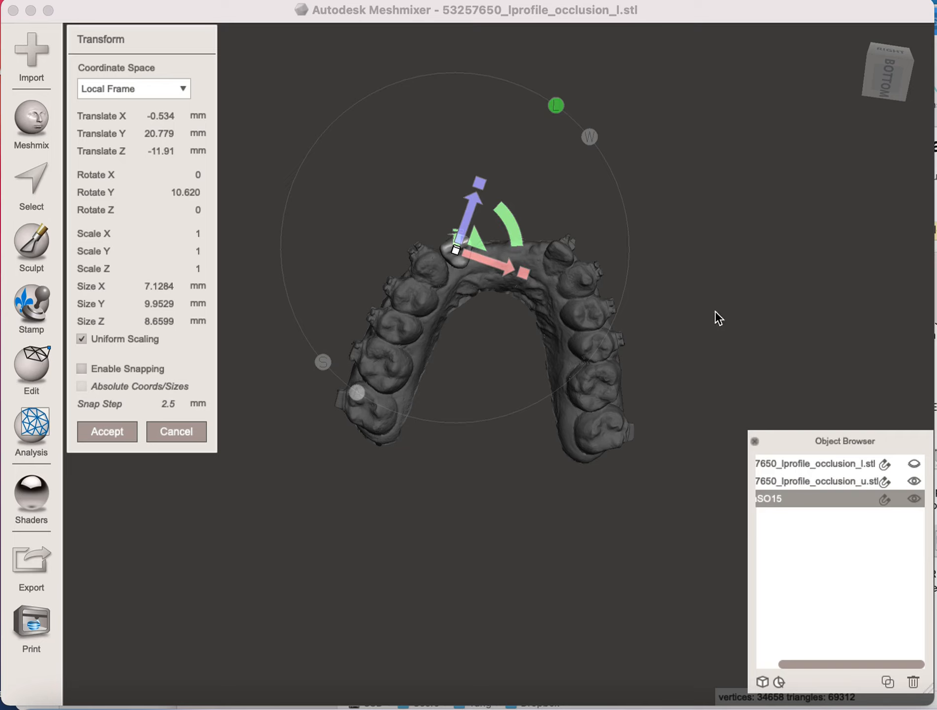
key(Return)
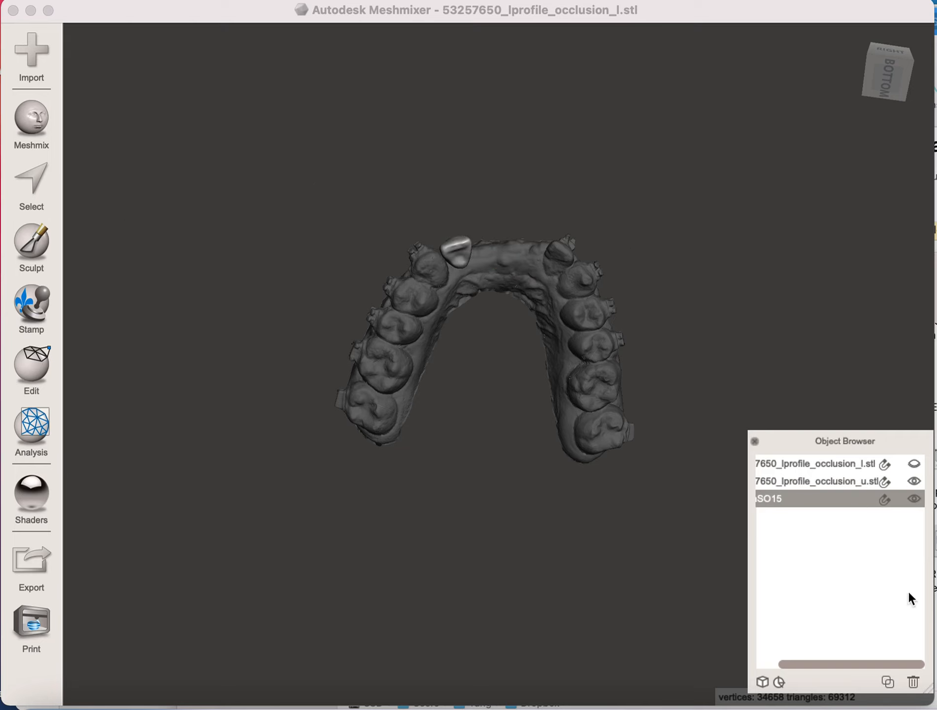
- Delete the placed tooth object and select the upper arch model
click(913, 681)
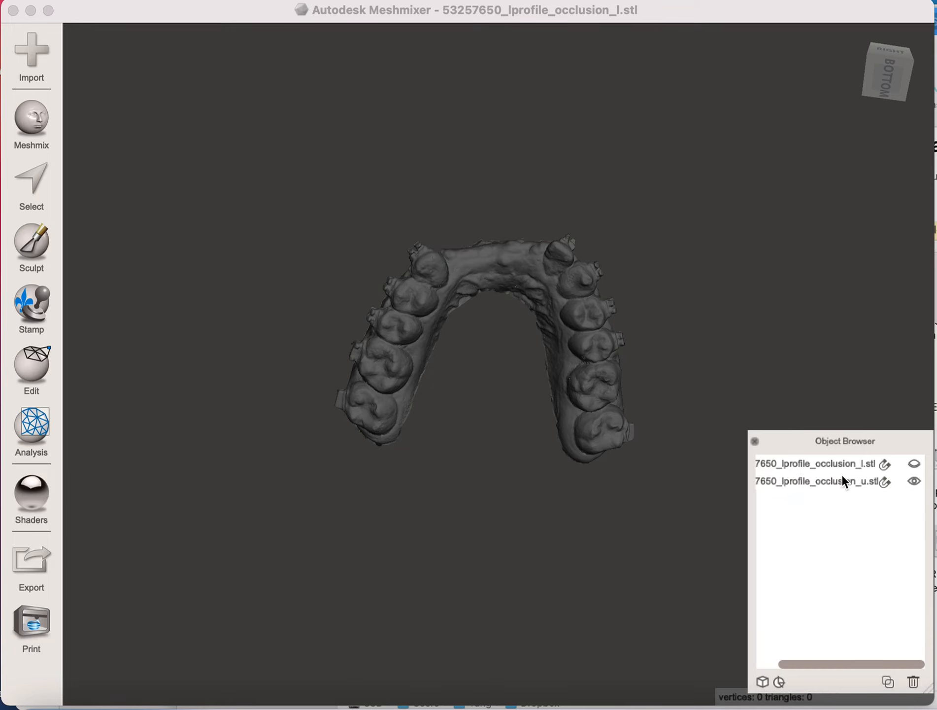
click(41, 131)
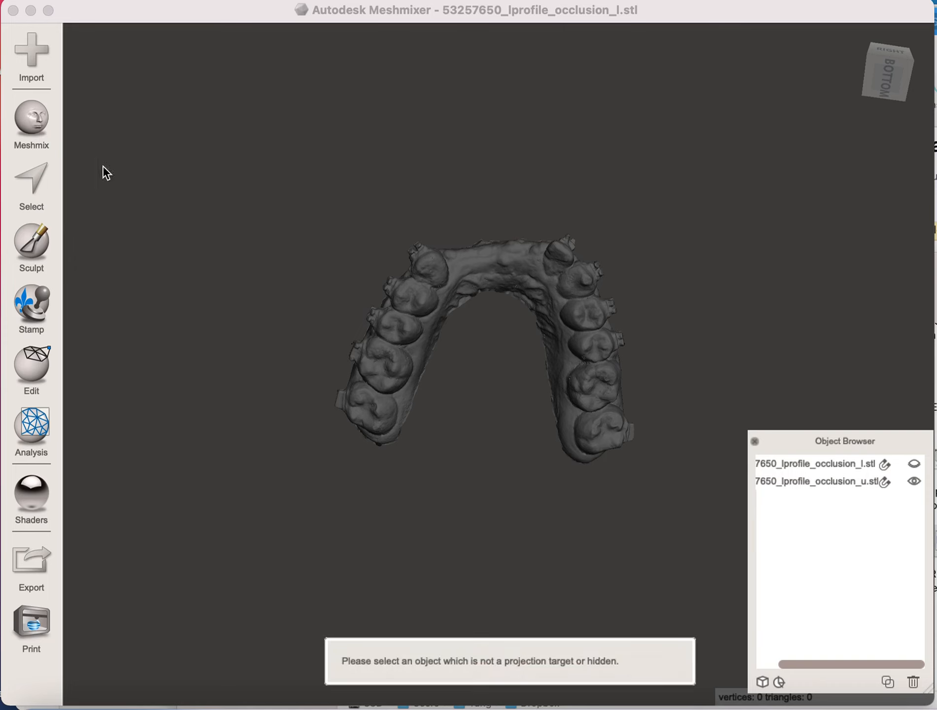
click(843, 479)
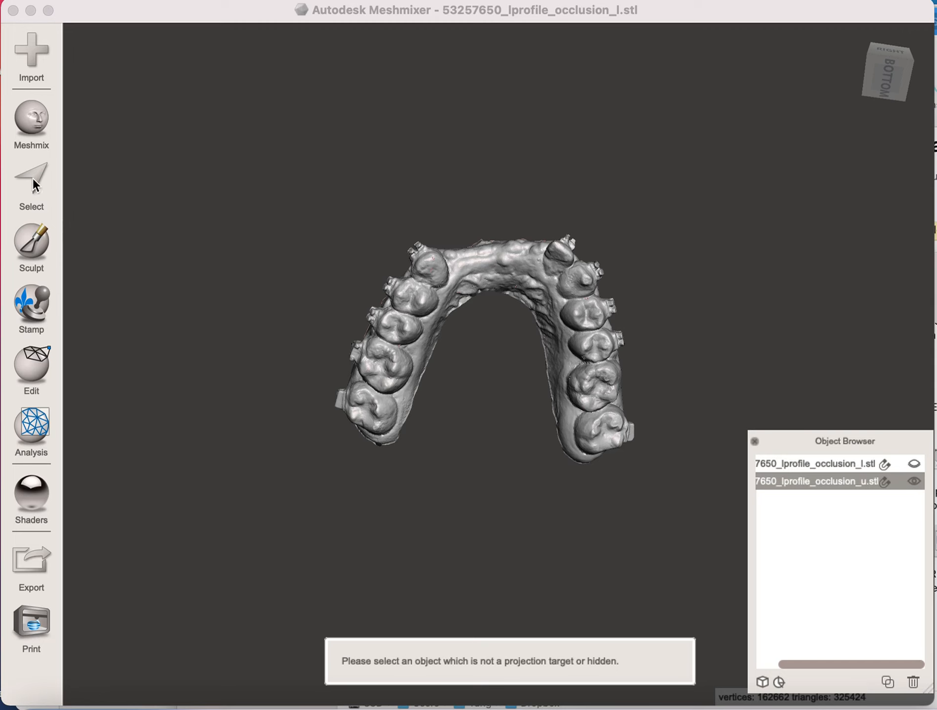
click(33, 125)
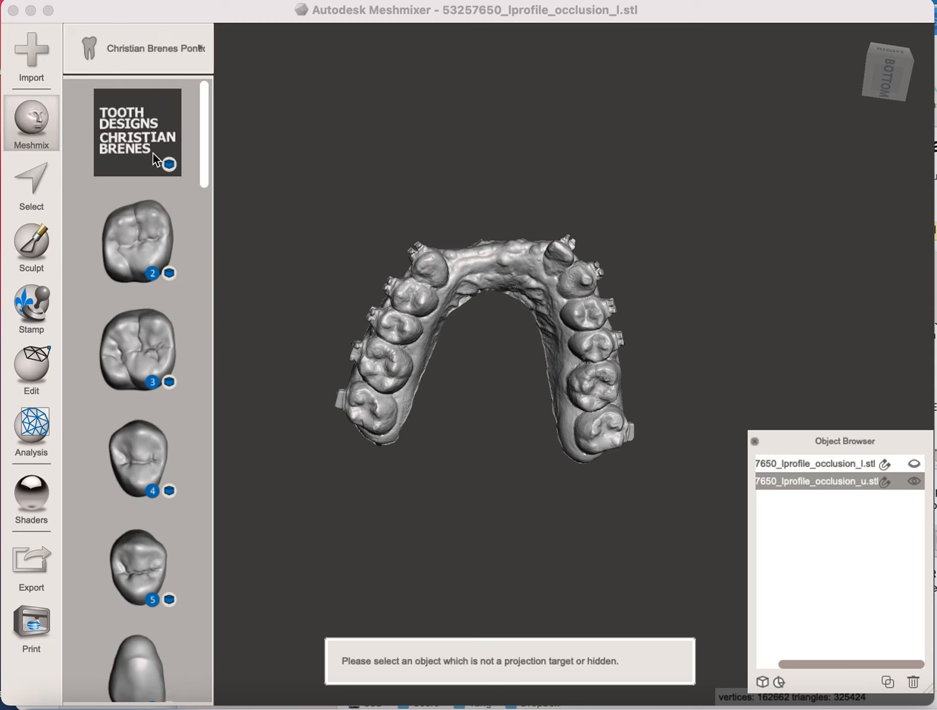
drag(208, 154, 208, 251)
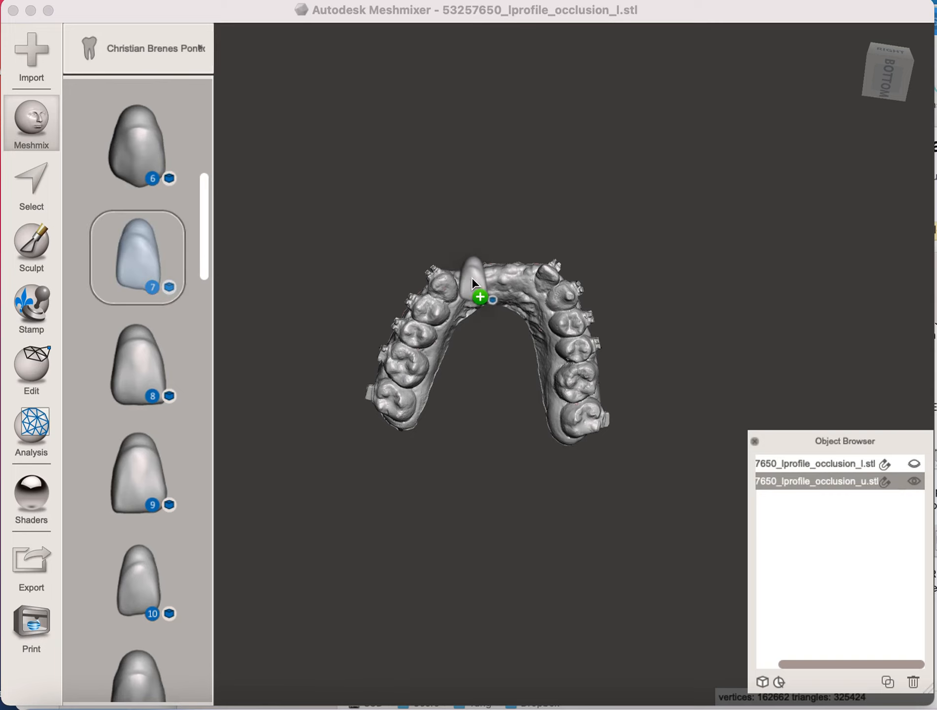
drag(472, 278, 472, 279)
right_drag(656, 156, 644, 55)
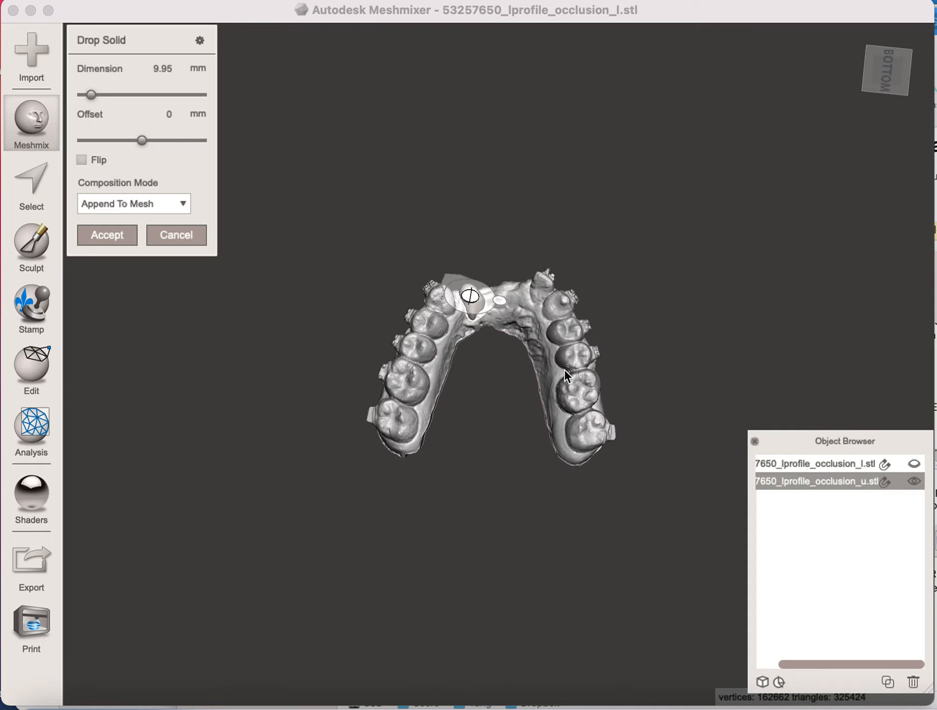
right_drag(439, 463, 623, 506)
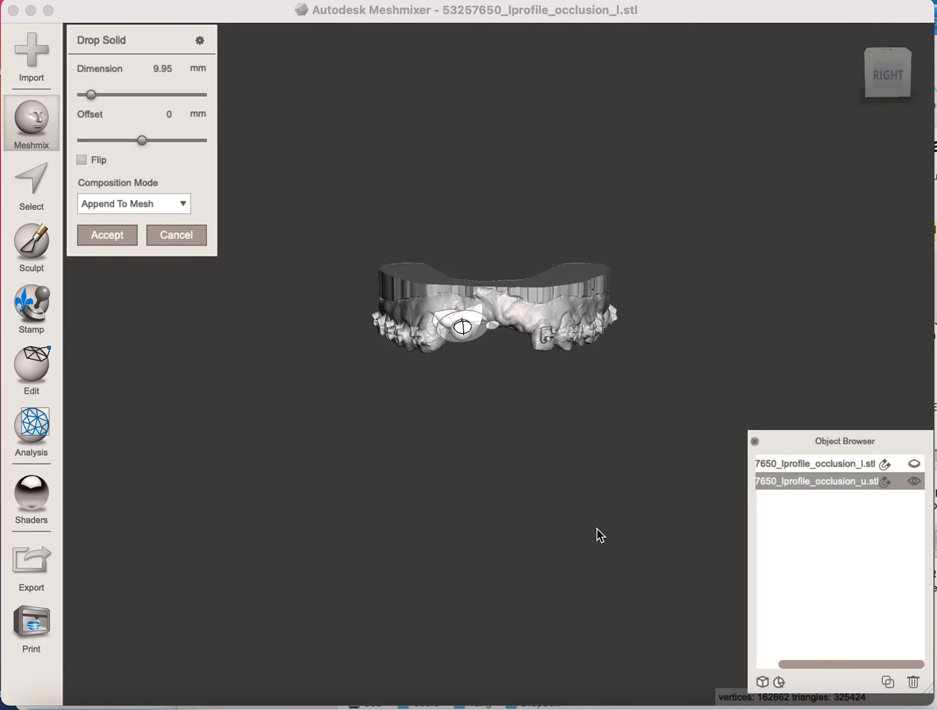
click(196, 233)
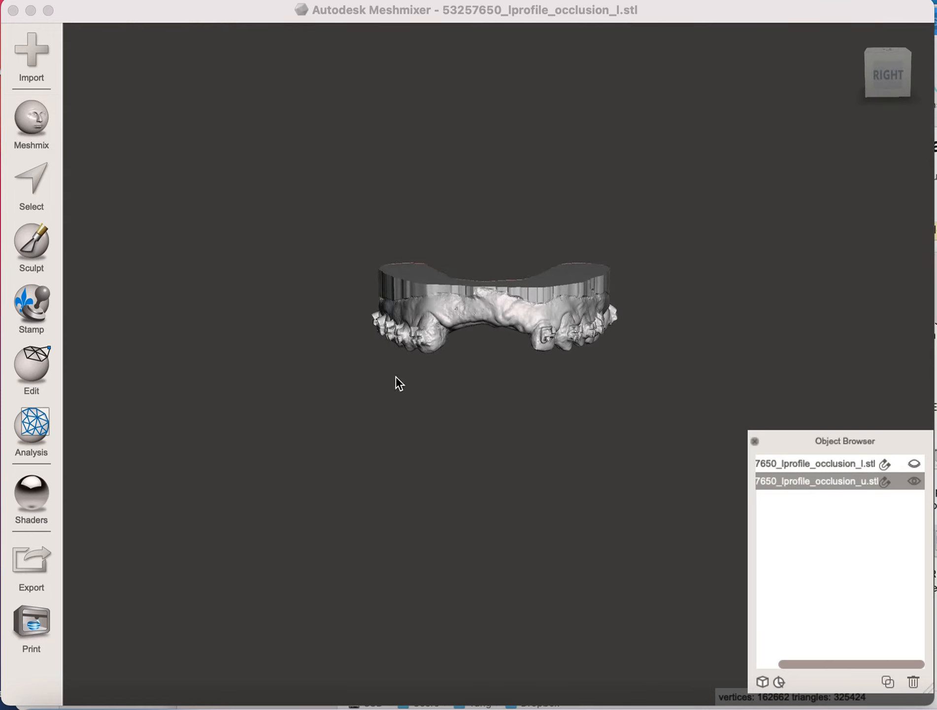
- Add the number 7 tooth from the pontic library beside the upper arch as a separate object
right_drag(519, 489, 491, 371)
click(31, 123)
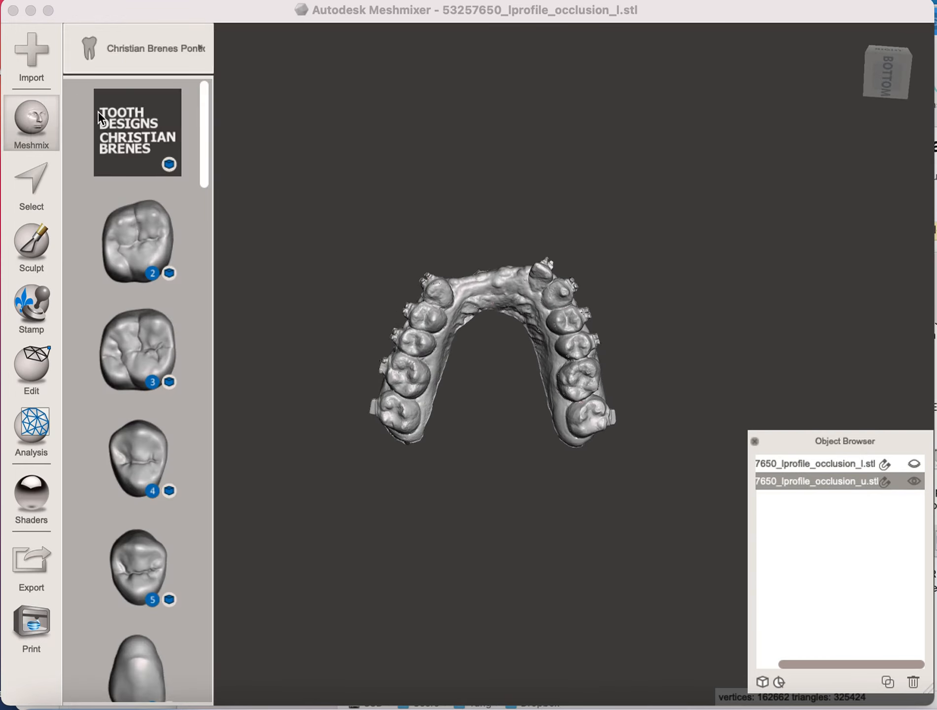
scroll(199, 214, down, 10)
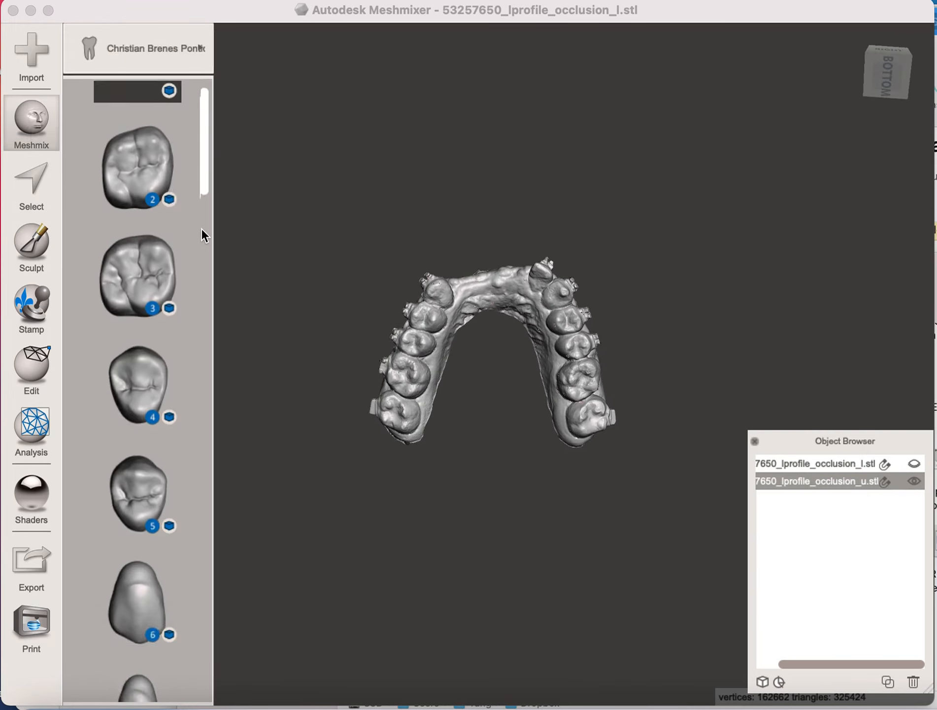
drag(146, 332, 518, 249)
- Position the tooth in the front gap, about 20.4 mm in Y and -12.2 mm in Z, rotated about 12.7° around Y
right_drag(698, 160, 709, 396)
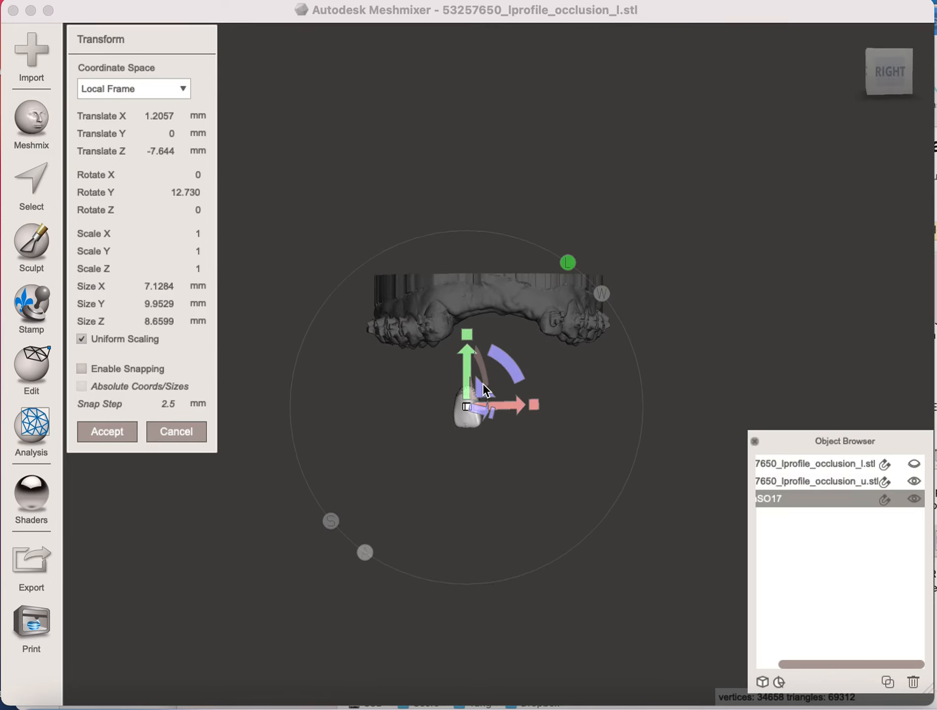
drag(482, 388, 481, 304)
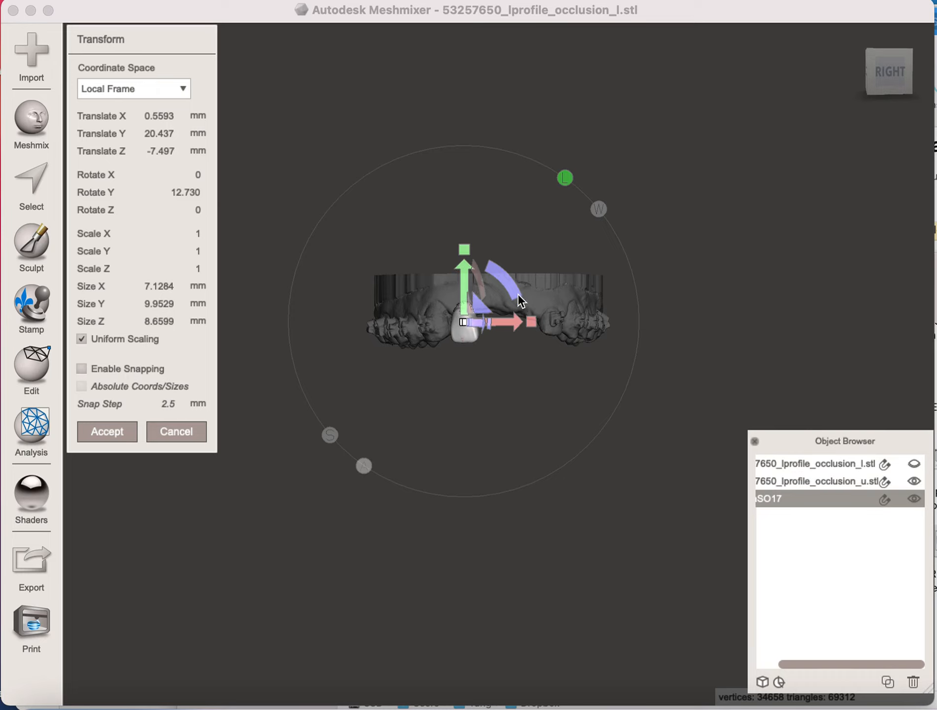
right_drag(637, 521, 566, 448)
drag(476, 258, 463, 282)
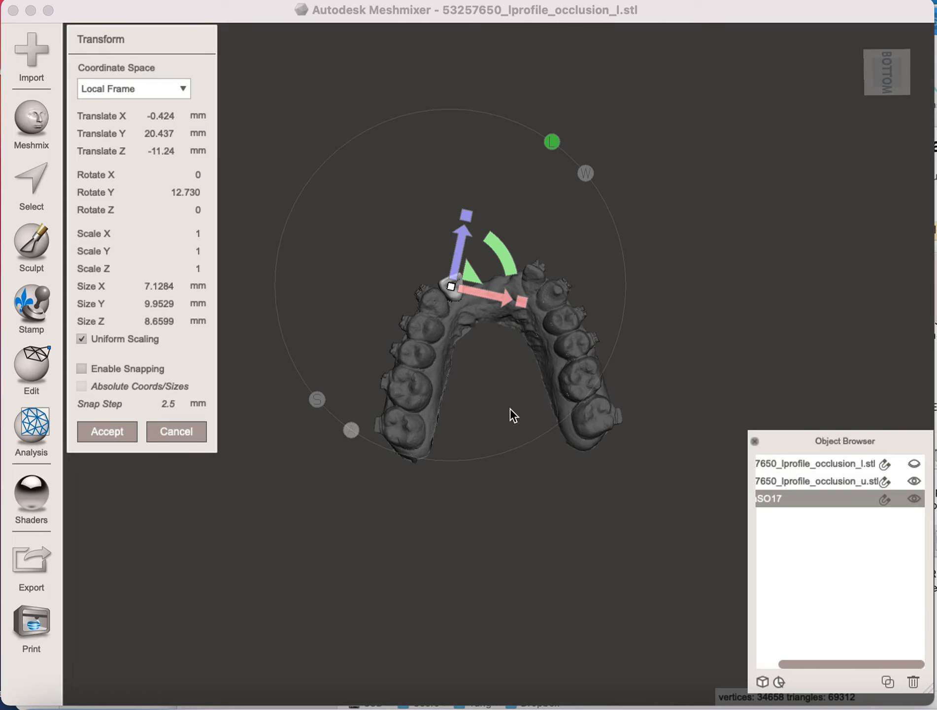
right_drag(712, 264, 682, 343)
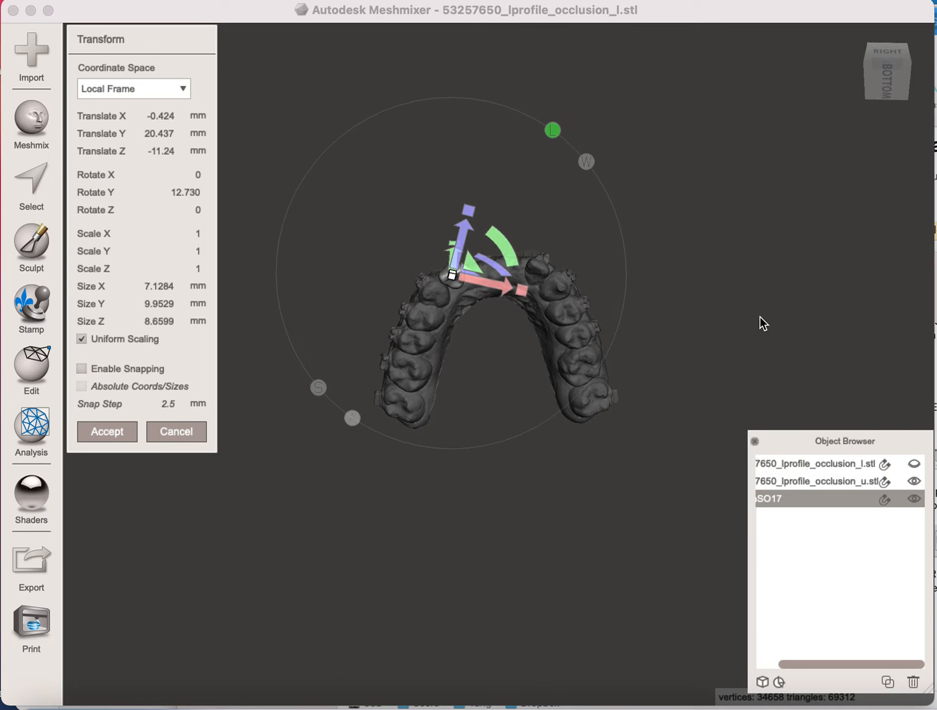
right_drag(762, 322, 764, 266)
drag(475, 271, 476, 275)
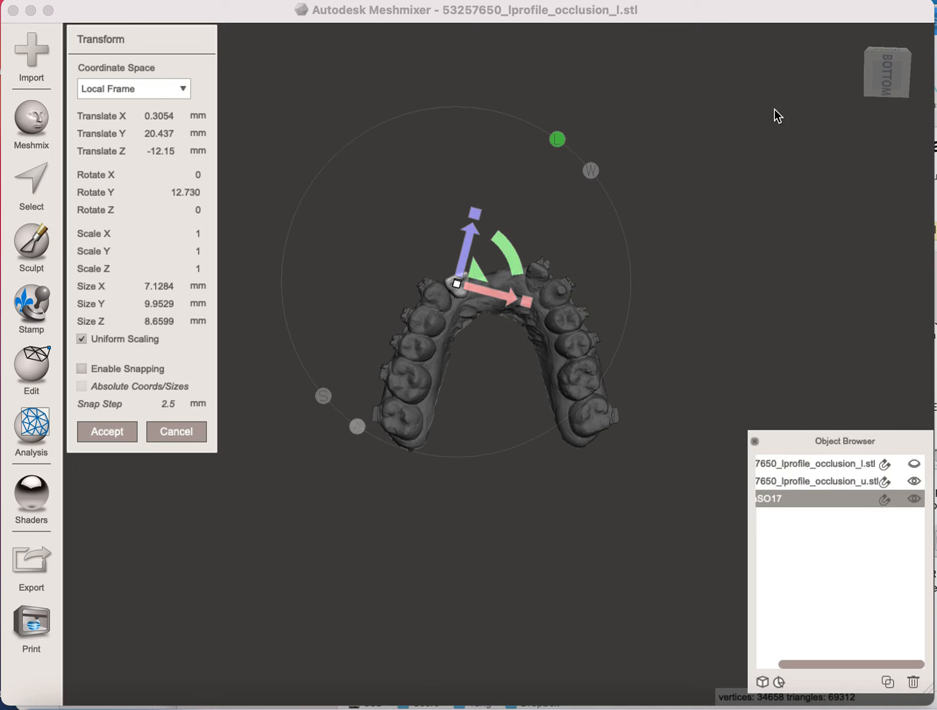
- Toggle the lower model's visibility on and off, then nudge the tooth slightly within the front gap
click(910, 464)
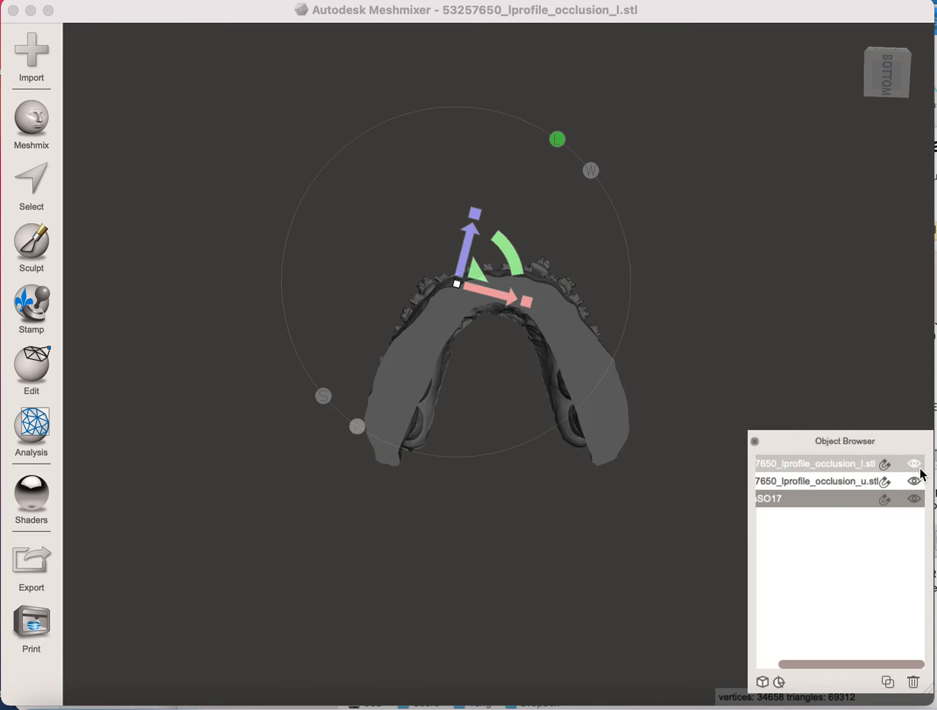
click(917, 466)
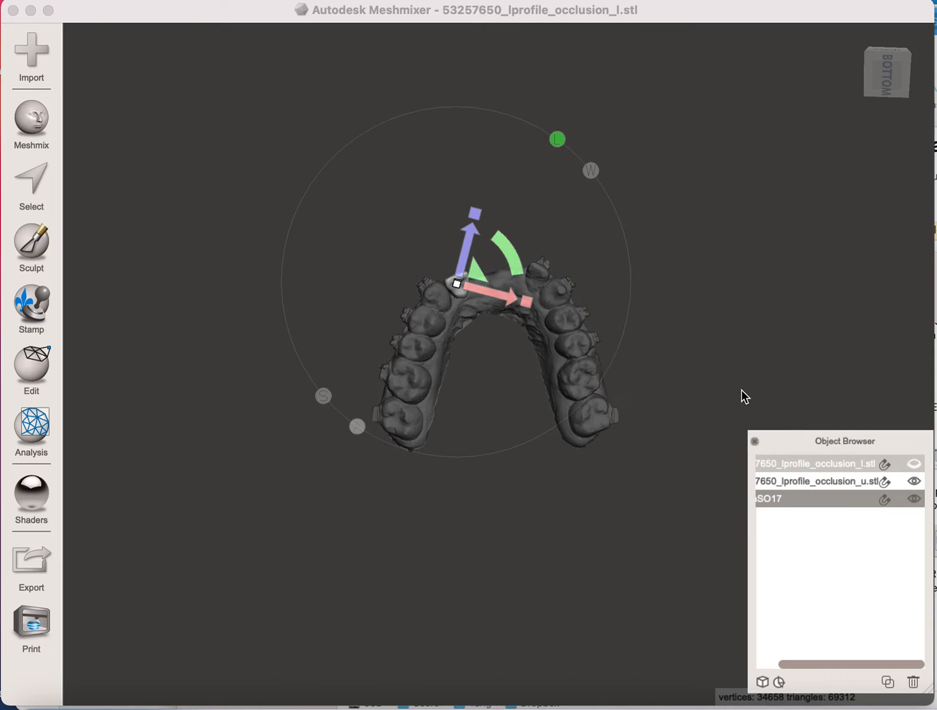
right_drag(741, 389, 740, 439)
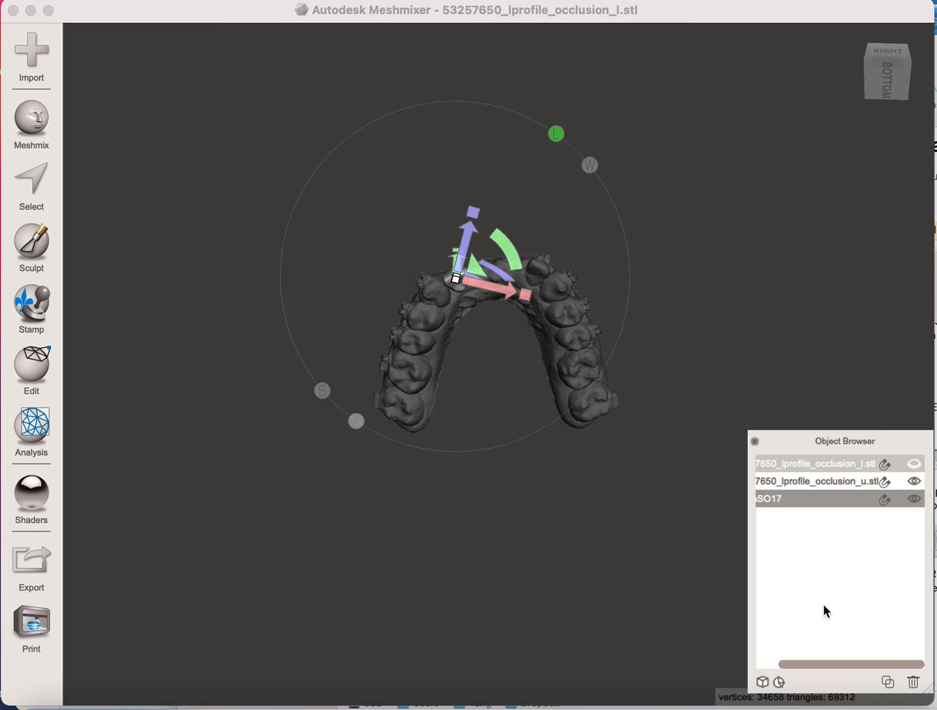
drag(791, 664, 761, 664)
right_drag(729, 258, 709, 450)
right_drag(574, 403, 596, 446)
drag(478, 321, 478, 316)
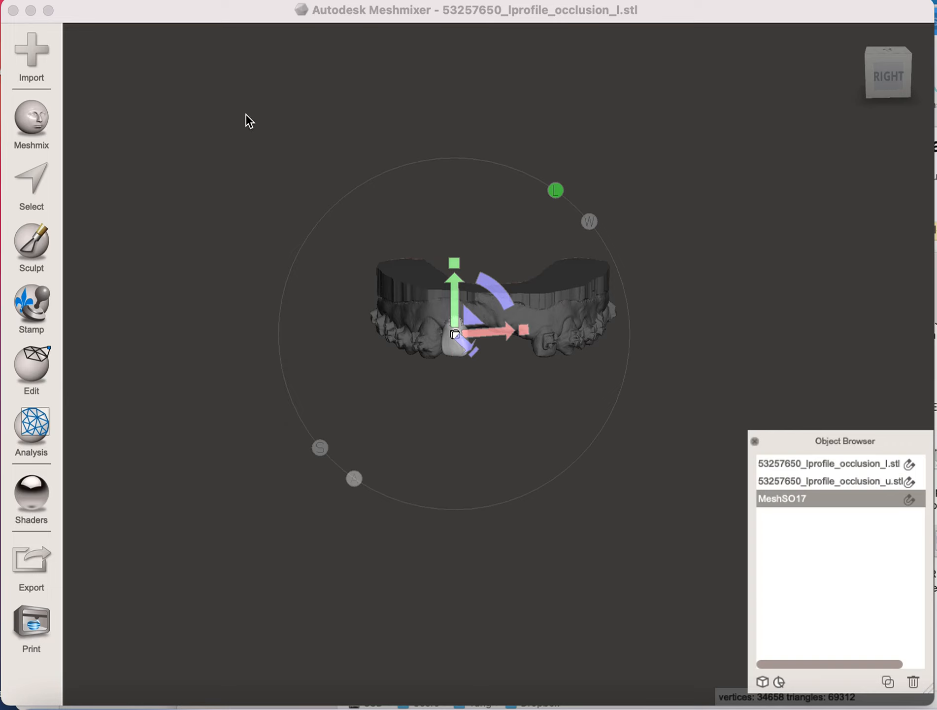
- Transform the number 7 tooth into the front gap, moving it about 0.19 mm in X, 21.4 mm in Y and -12.2 mm in Z
click(43, 371)
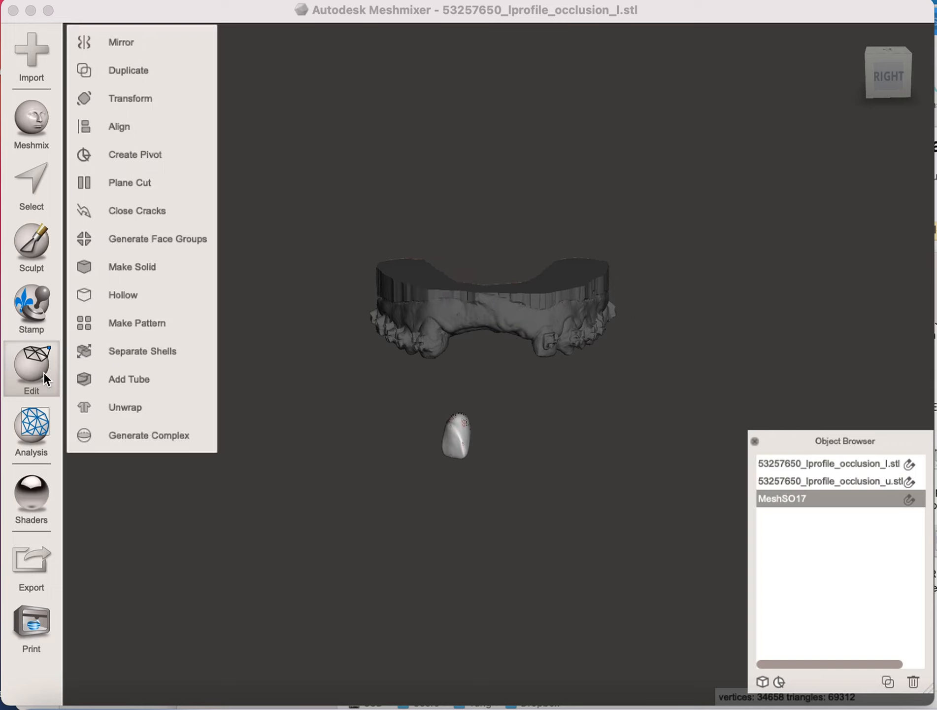
click(130, 98)
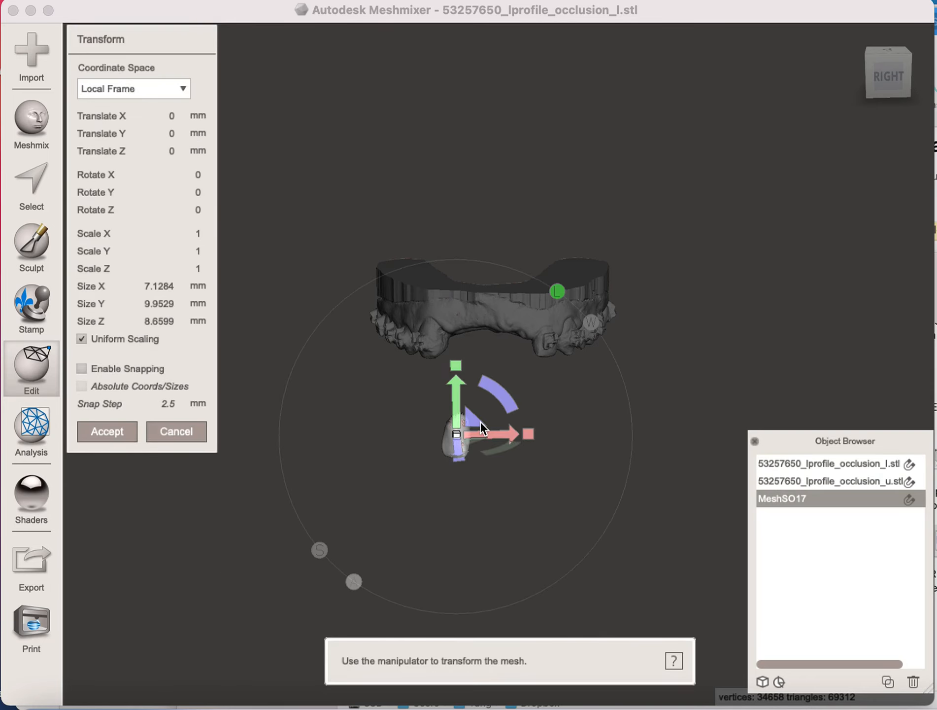
drag(480, 422, 482, 320)
right_drag(664, 469, 643, 186)
drag(492, 221, 483, 267)
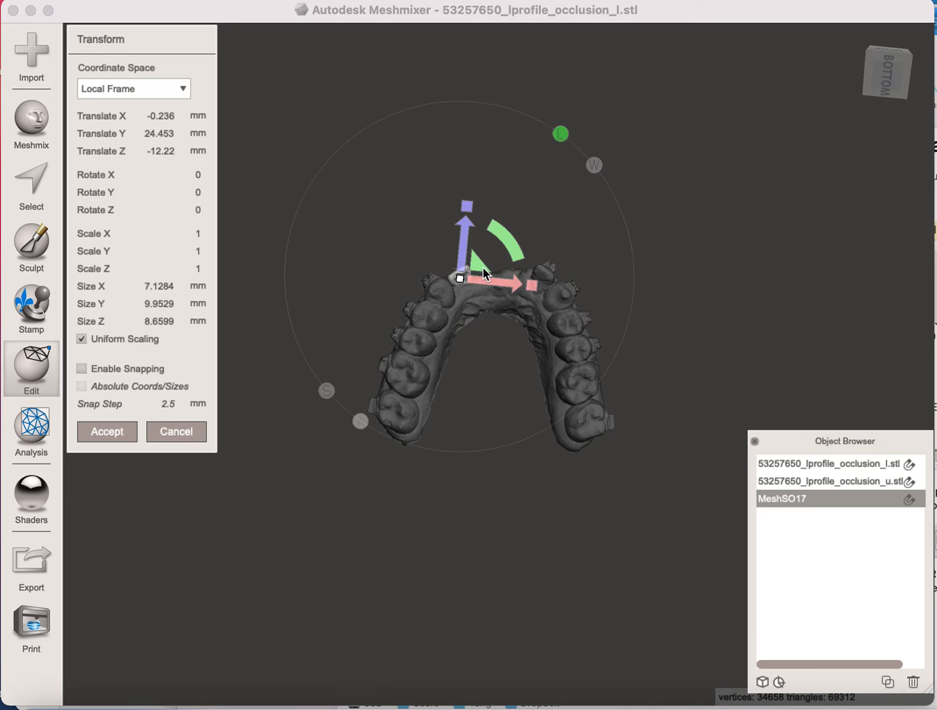
right_drag(678, 195, 693, 452)
drag(479, 310, 482, 322)
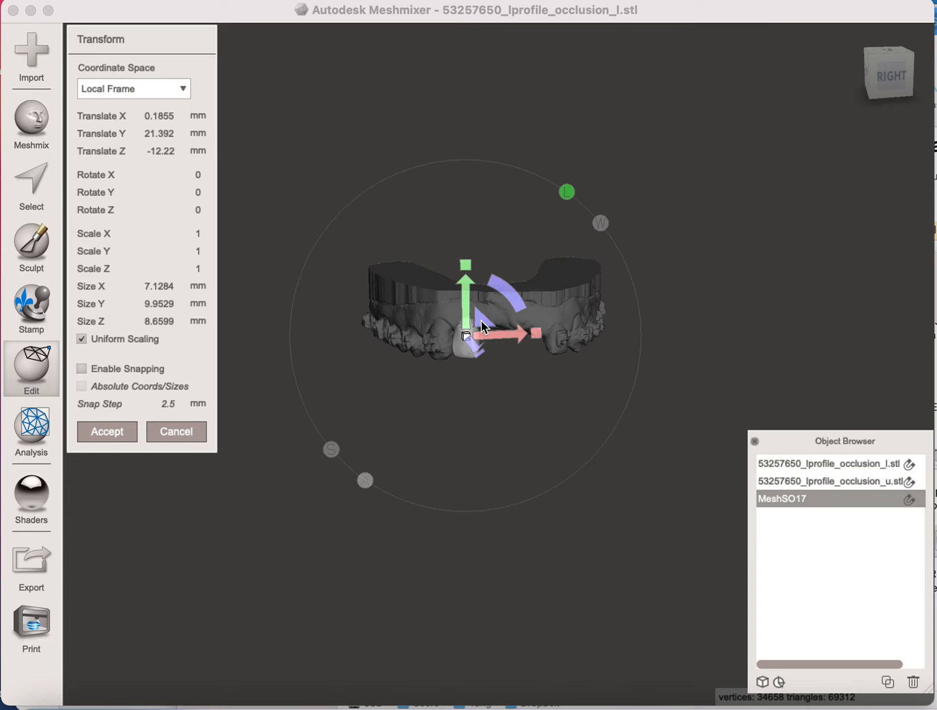
right_drag(550, 642, 556, 431)
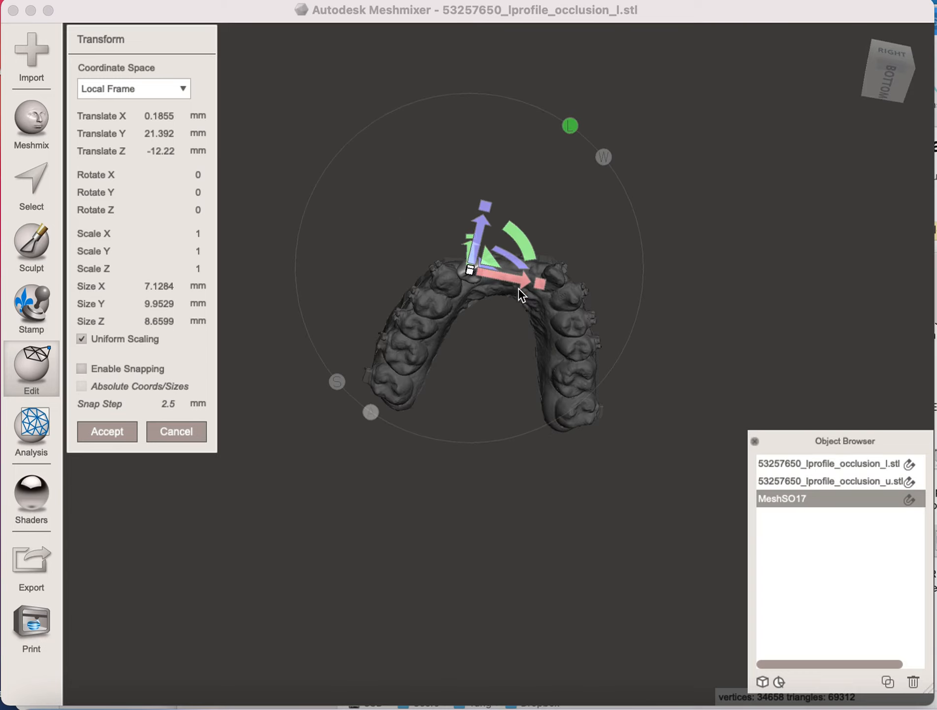
right_drag(478, 518, 485, 446)
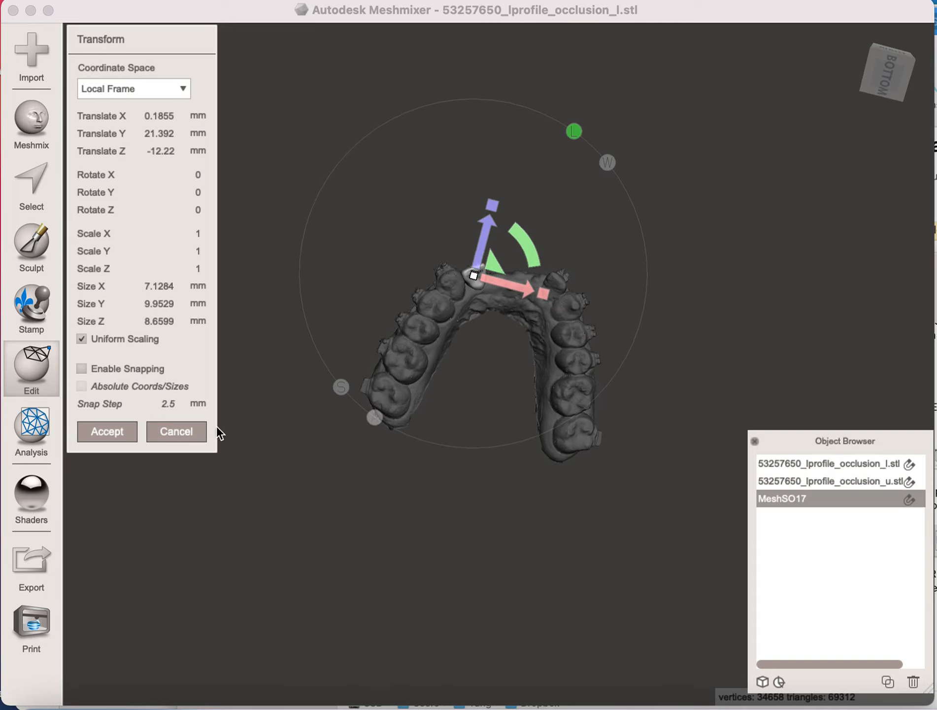
click(108, 431)
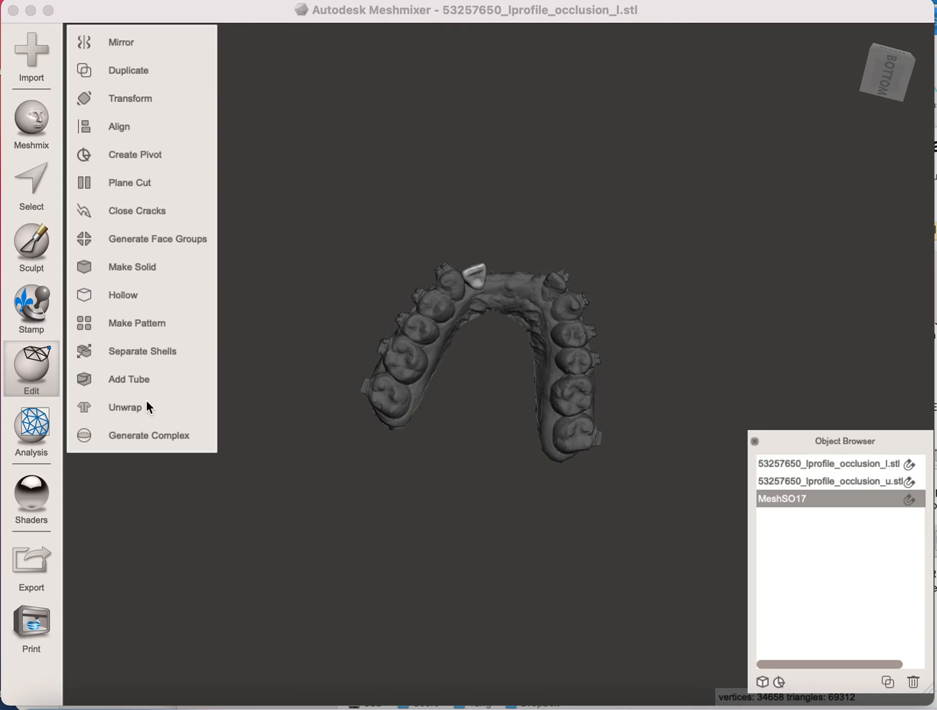
- Check the number 7 tooth's placement against the lower arch and rotate the tooth about 10.9° around Y
click(858, 465)
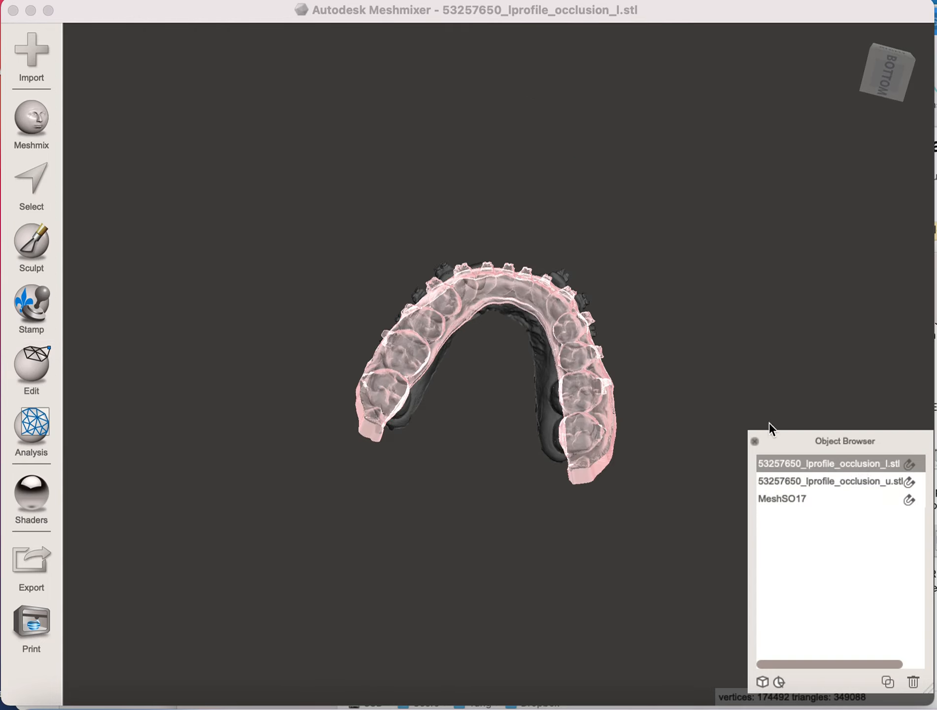
right_drag(766, 326, 748, 379)
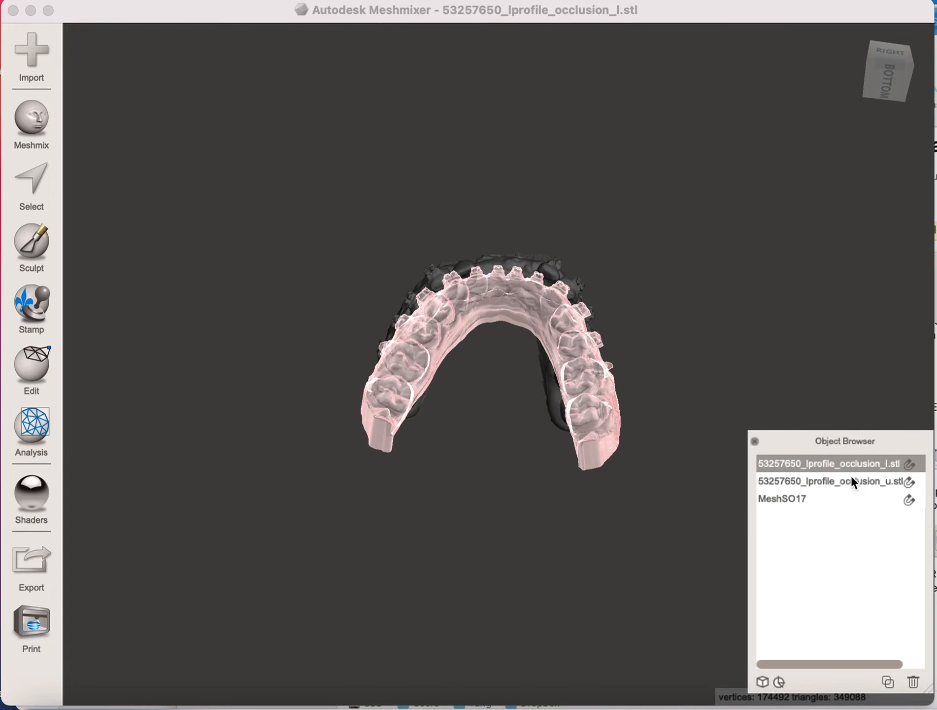
click(802, 500)
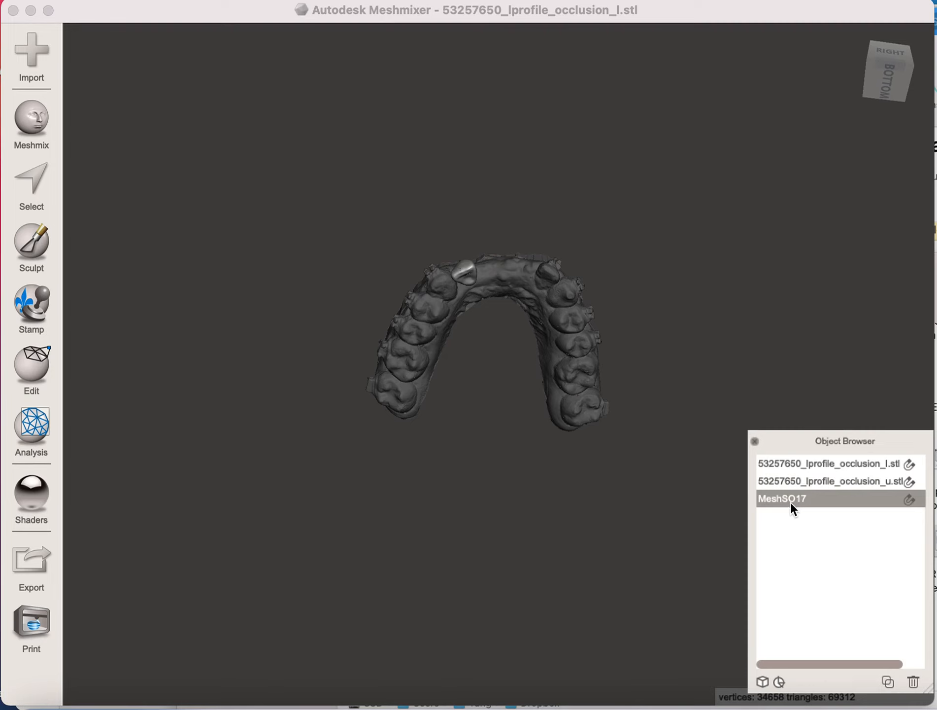
click(40, 367)
click(142, 99)
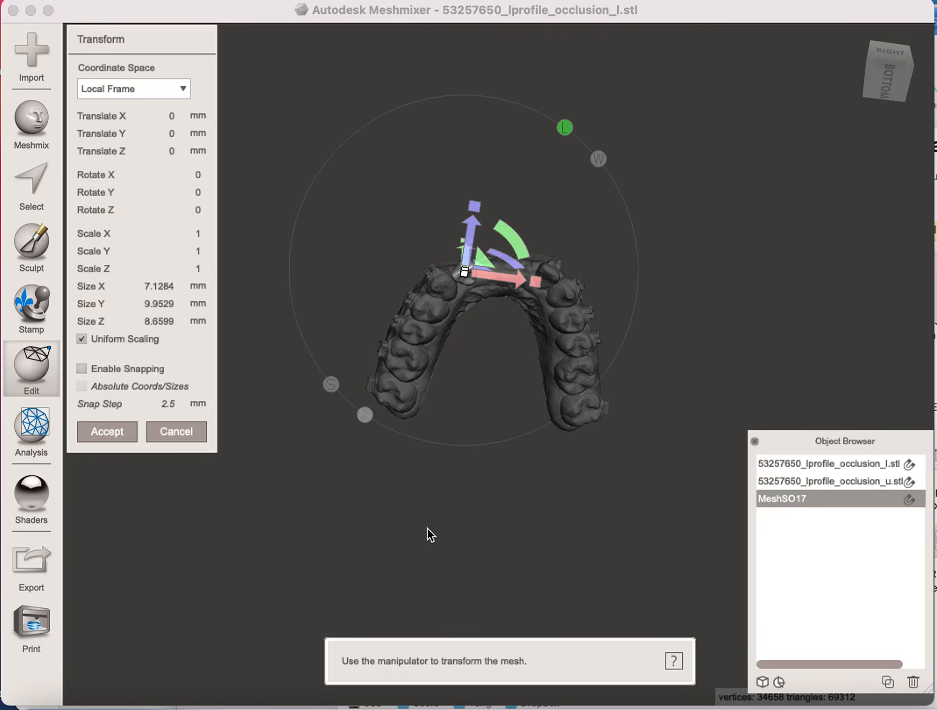
right_drag(513, 502, 505, 476)
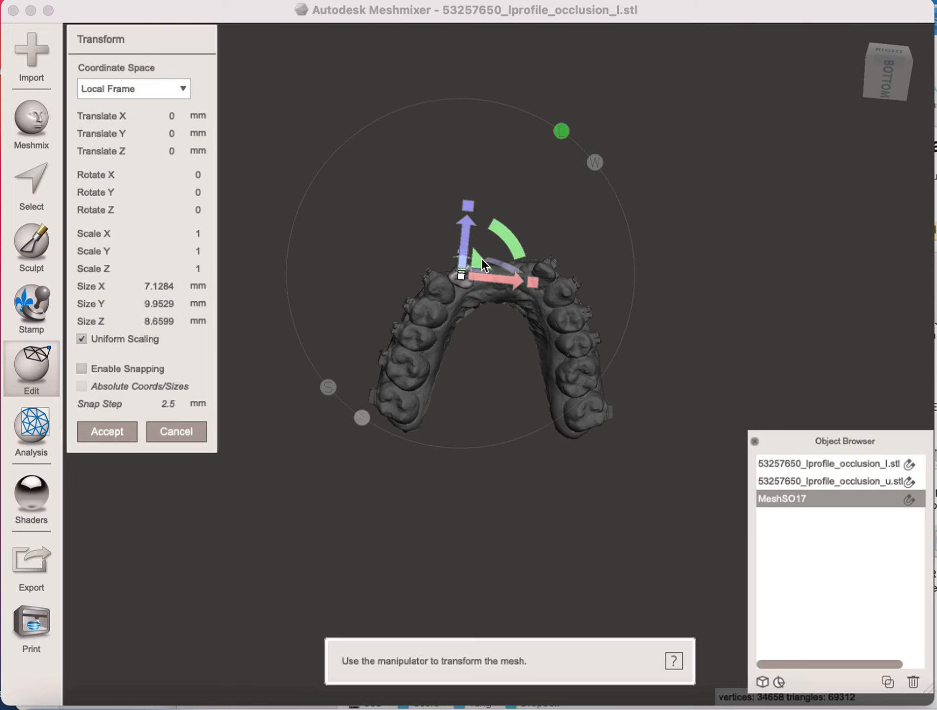
drag(511, 239, 521, 247)
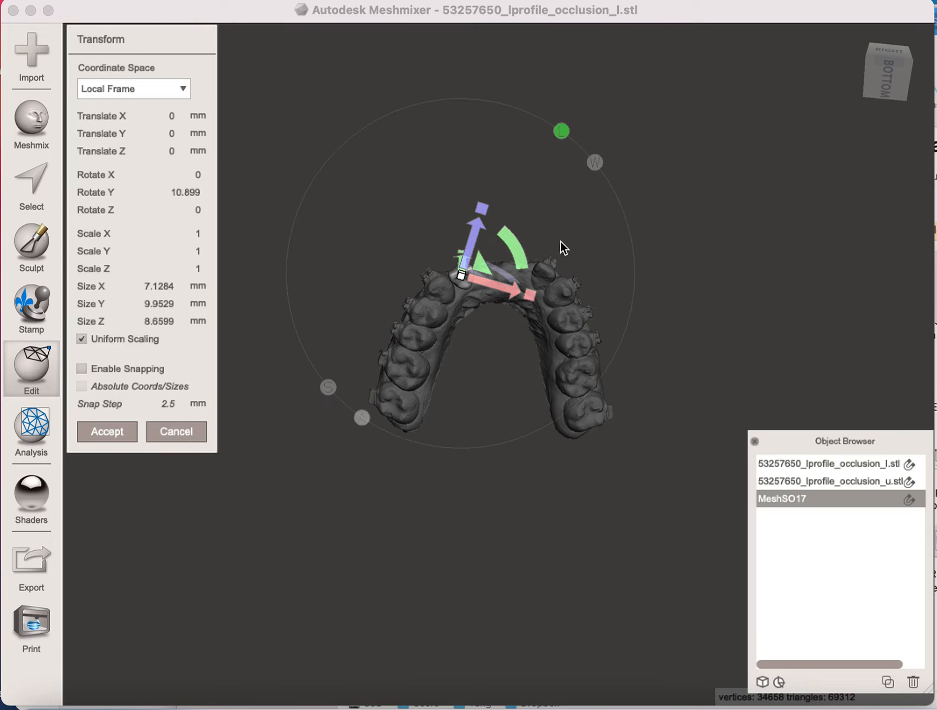
right_drag(673, 248, 637, 475)
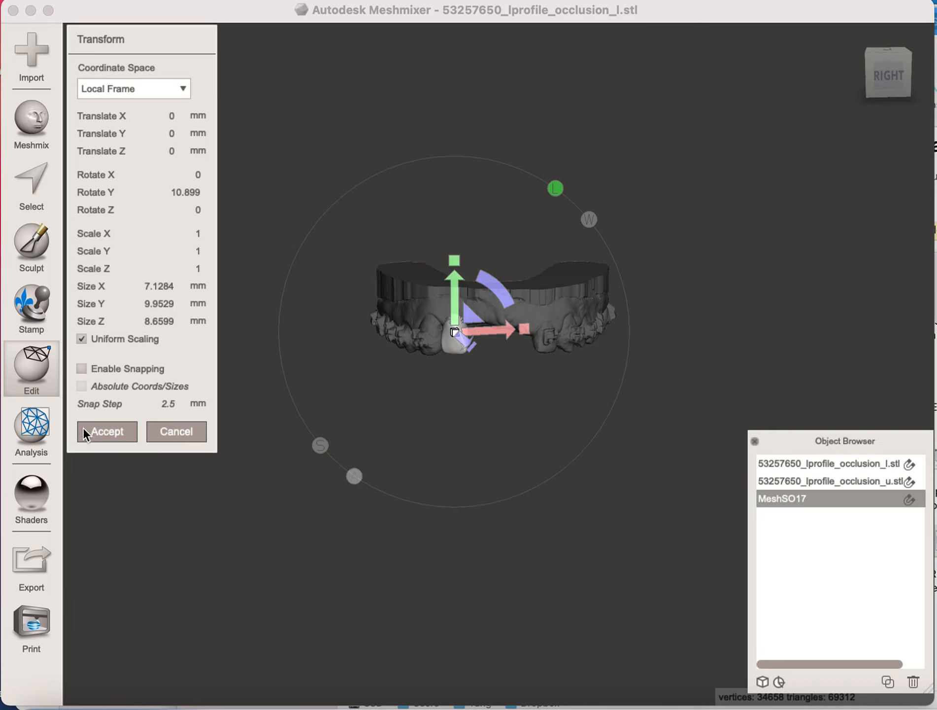
click(109, 431)
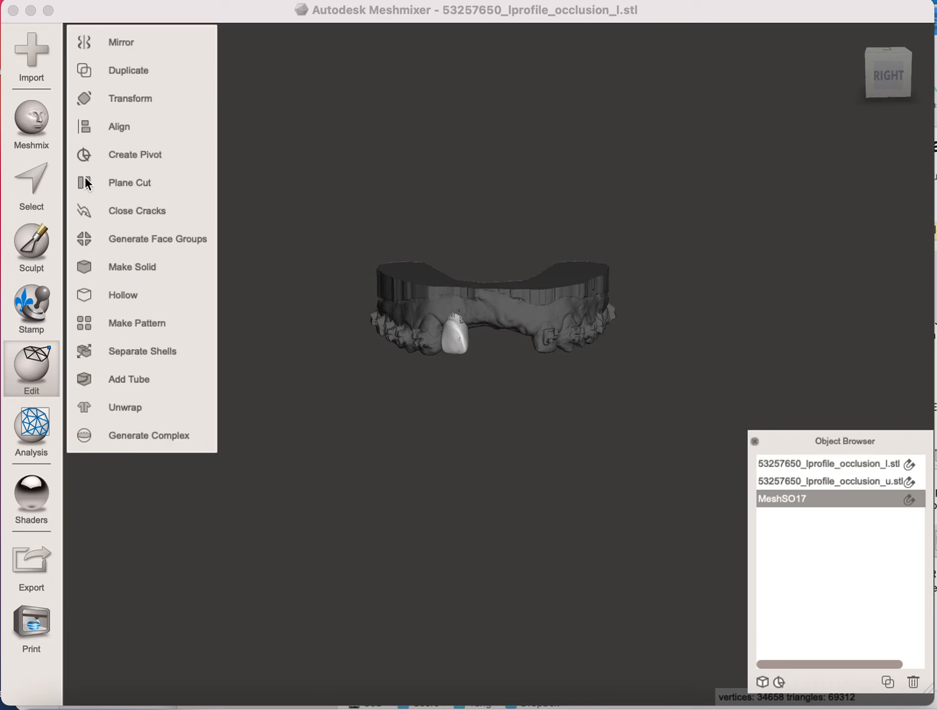
- Add the number 8 tooth from the pontic library in front of the upper arch as a separate object
click(43, 119)
scroll(173, 346, down, 10)
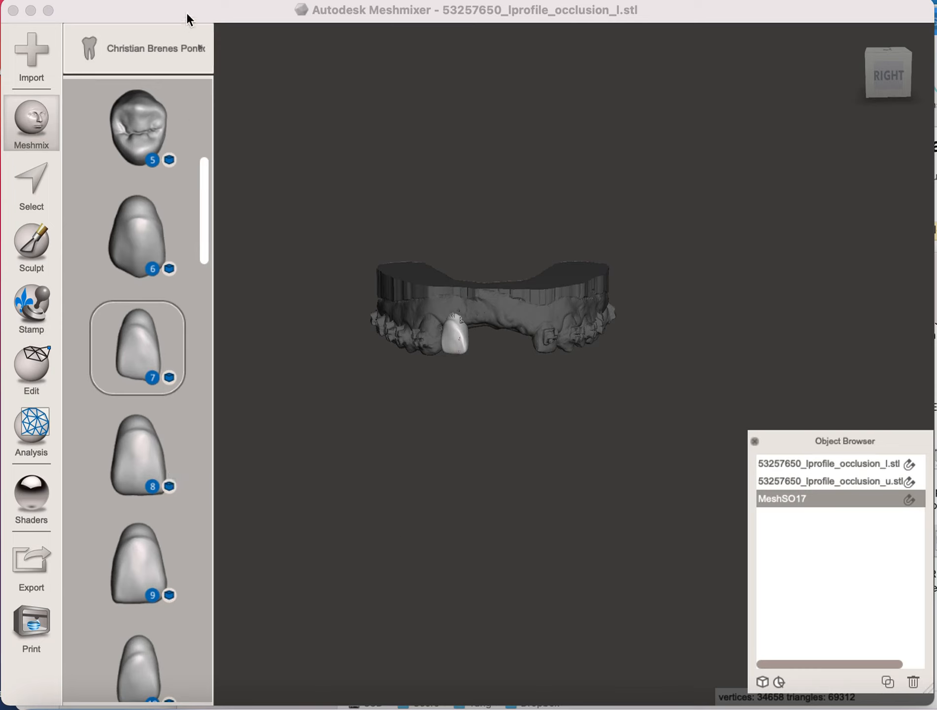
click(42, 147)
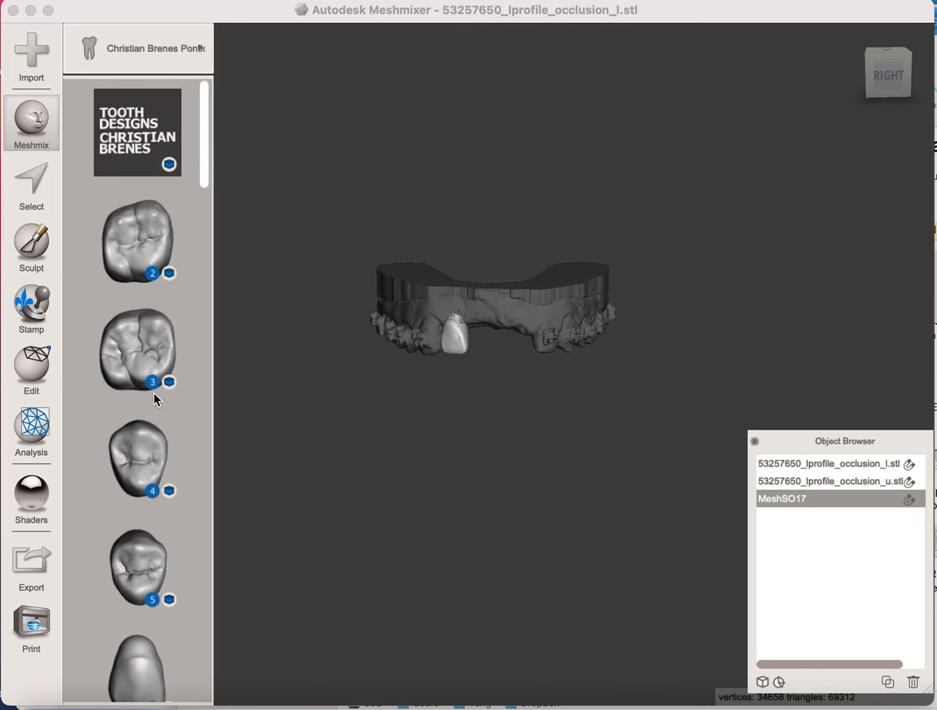
click(31, 371)
right_drag(467, 576, 461, 413)
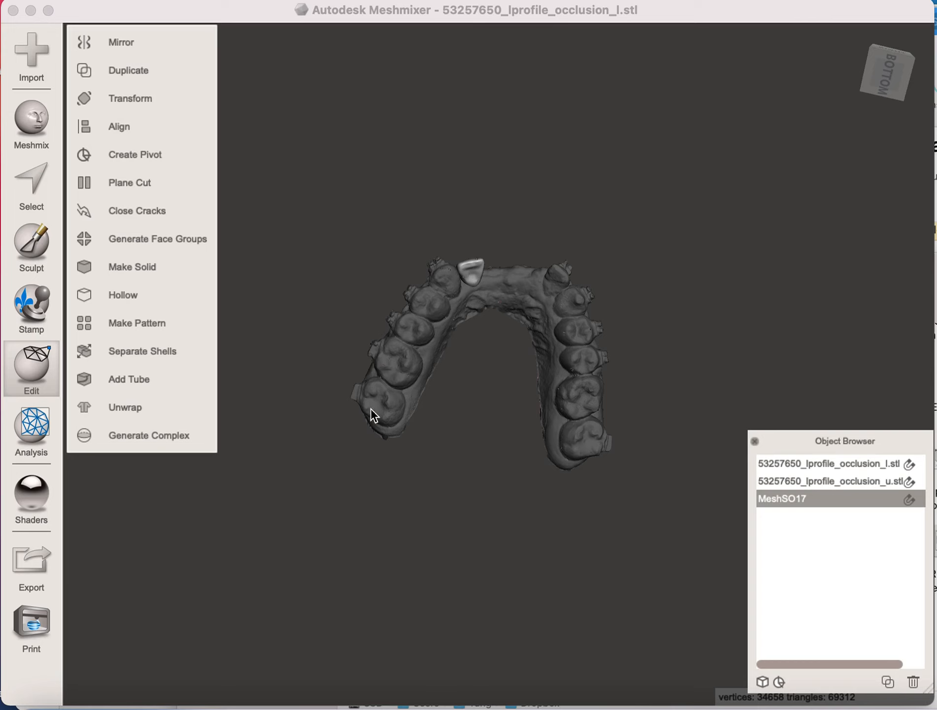
click(33, 136)
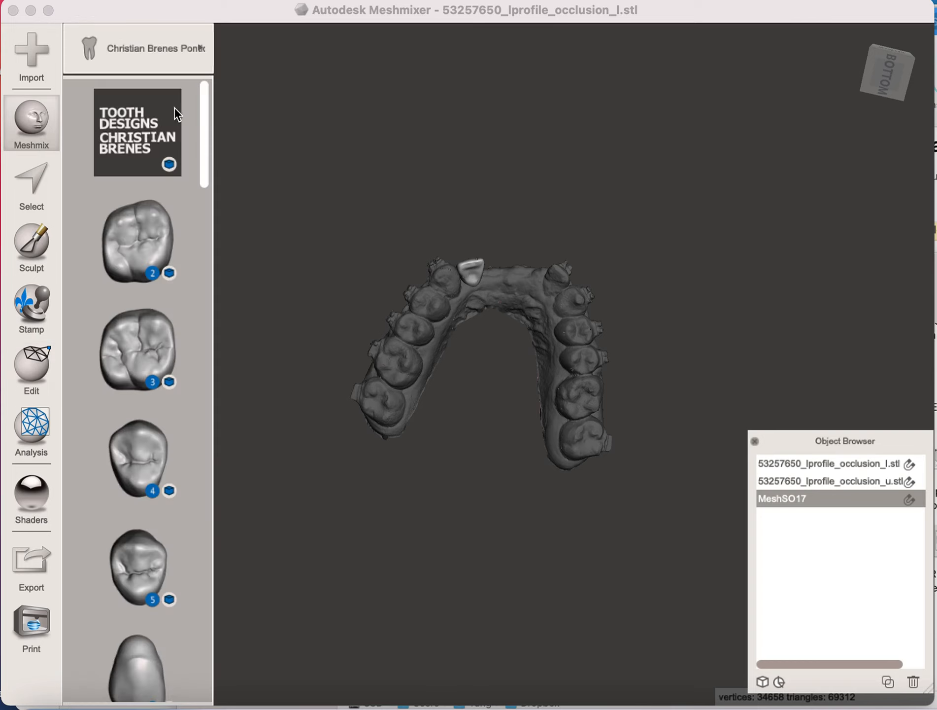
drag(205, 186, 202, 261)
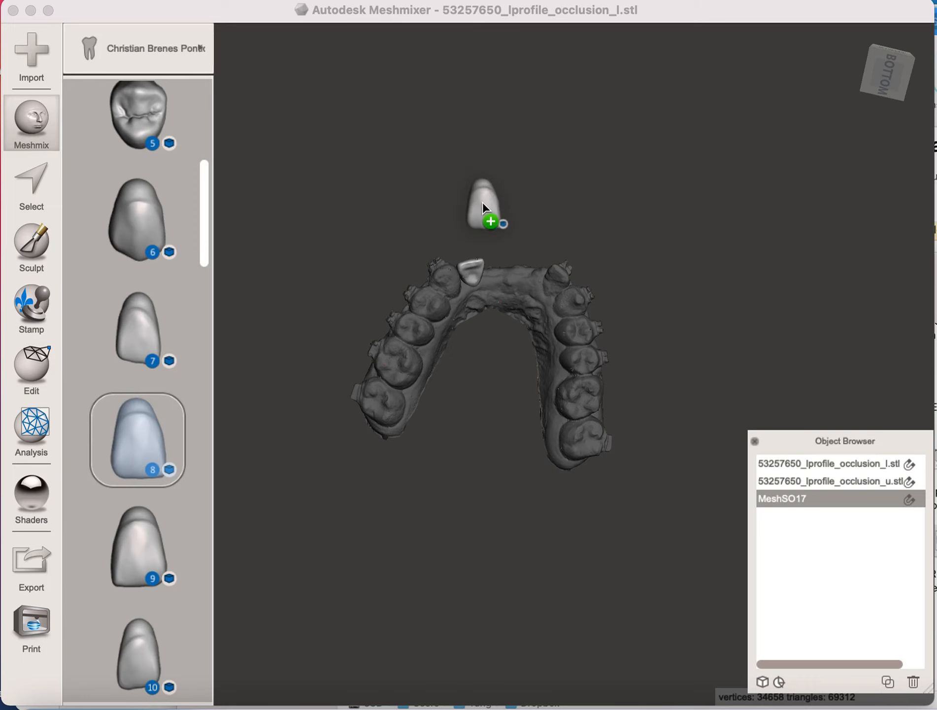
- Position the number 8 tooth in the front gap beside the number 7 tooth, moving it about 21.6 mm in Y
drag(504, 220, 523, 259)
right_drag(693, 189, 671, 443)
drag(505, 396, 503, 299)
right_drag(788, 203, 776, 213)
right_drag(624, 535, 599, 298)
right_drag(736, 338, 725, 277)
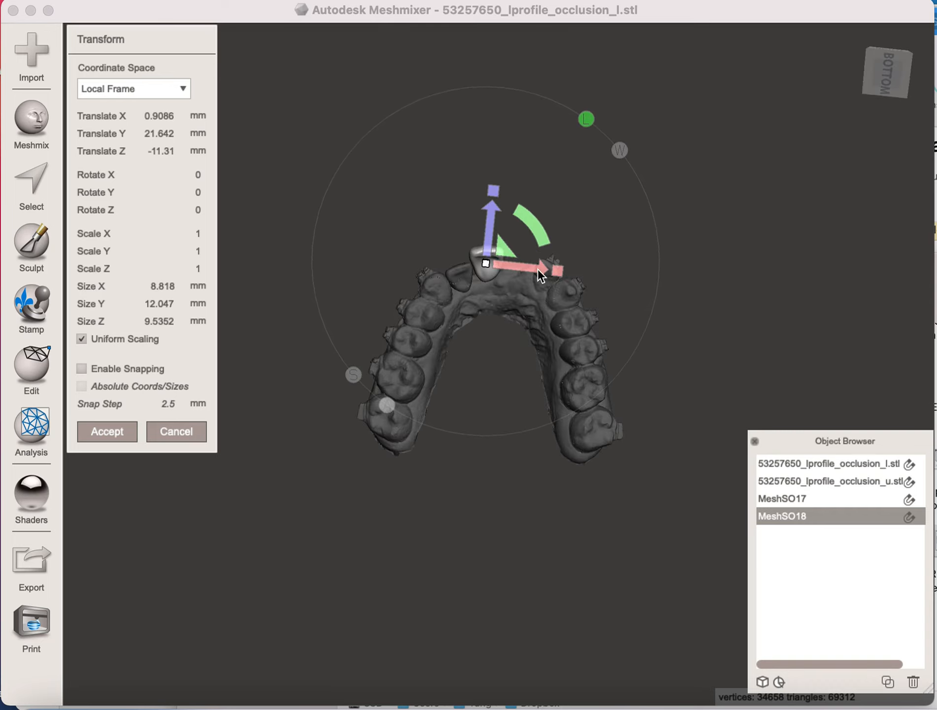
drag(511, 250, 508, 260)
click(115, 432)
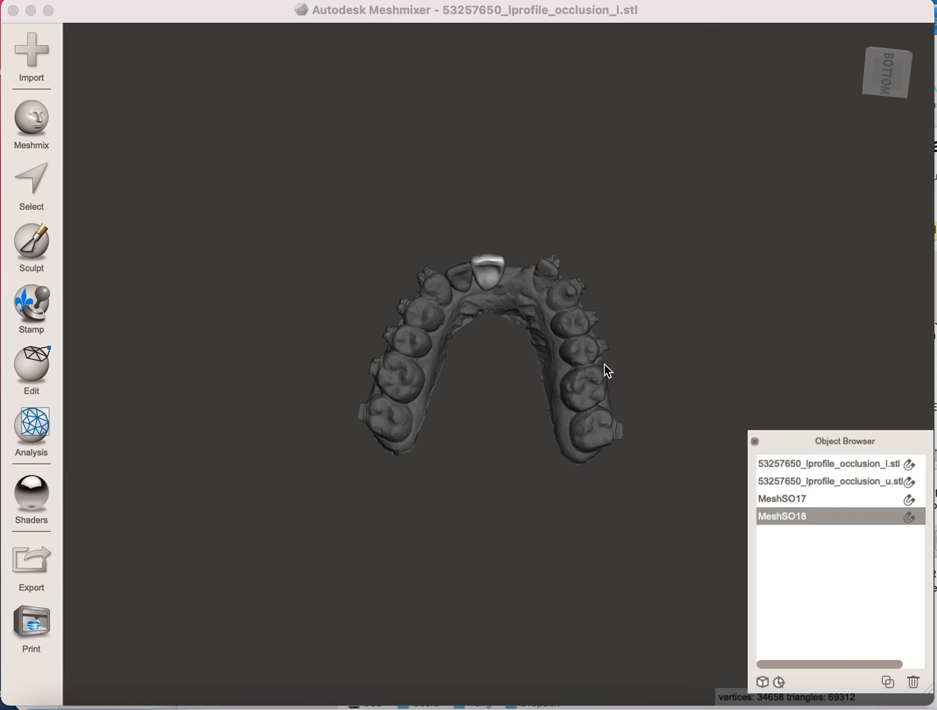
- Show the lower arch model and examine how both placed teeth meet the lower front teeth
click(834, 466)
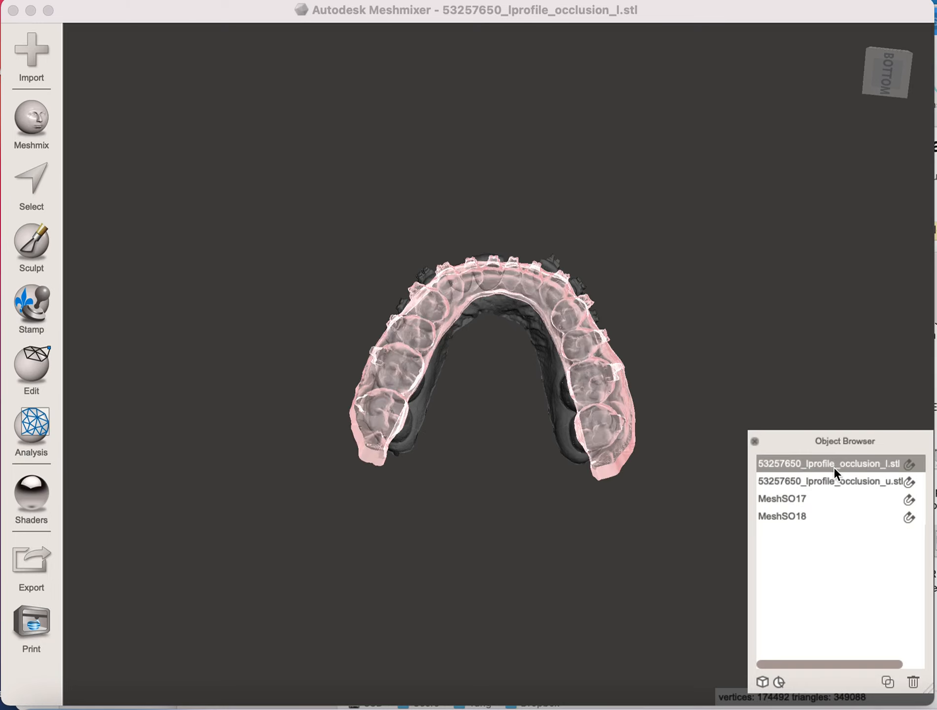
right_drag(725, 342, 594, 348)
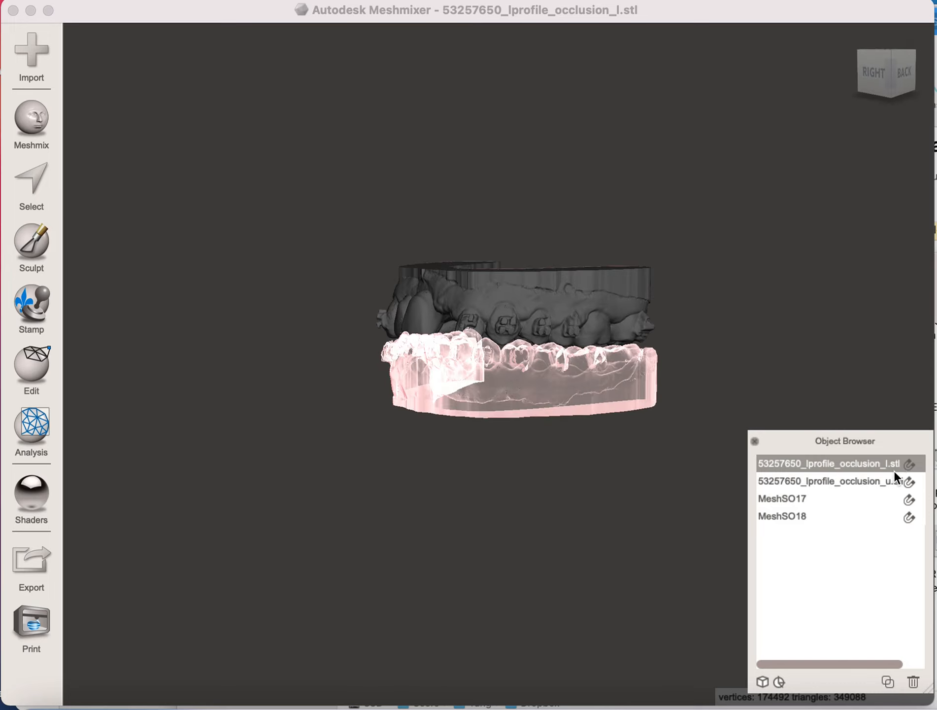
drag(869, 664, 891, 664)
click(913, 465)
right_drag(633, 471, 758, 448)
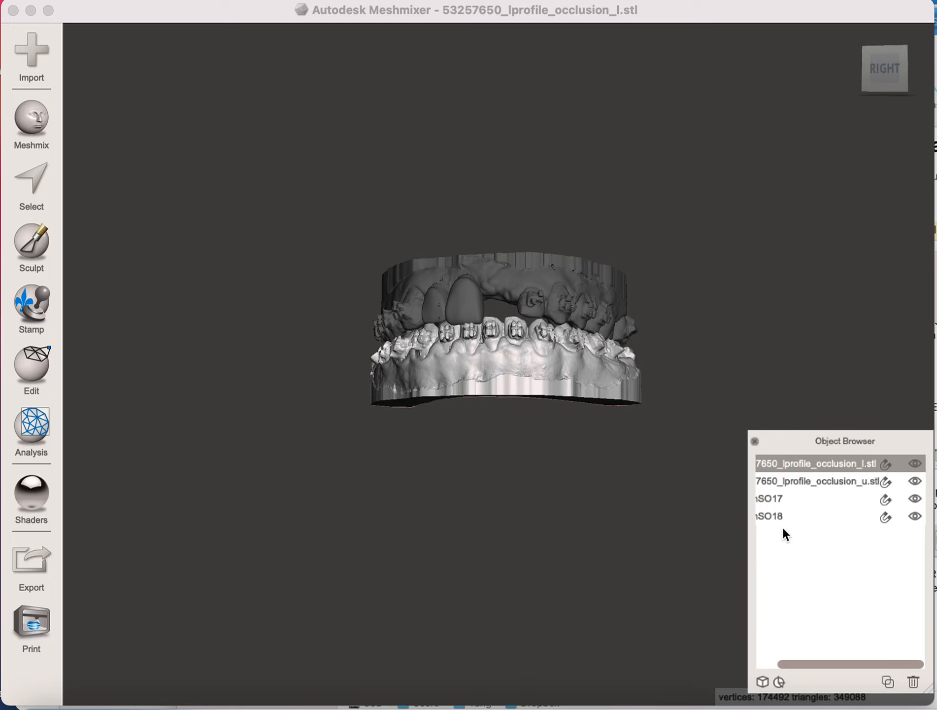
drag(796, 655, 762, 662)
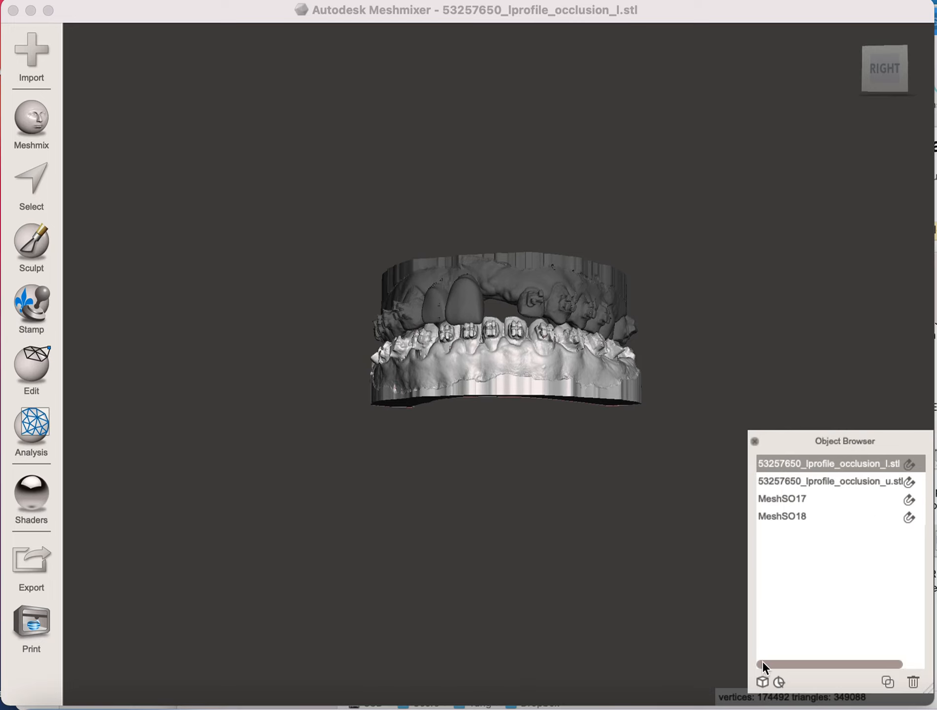
- Rotate the number 8 tooth about -2.3° around X to adjust its inclination over the lower teeth
click(780, 516)
click(31, 367)
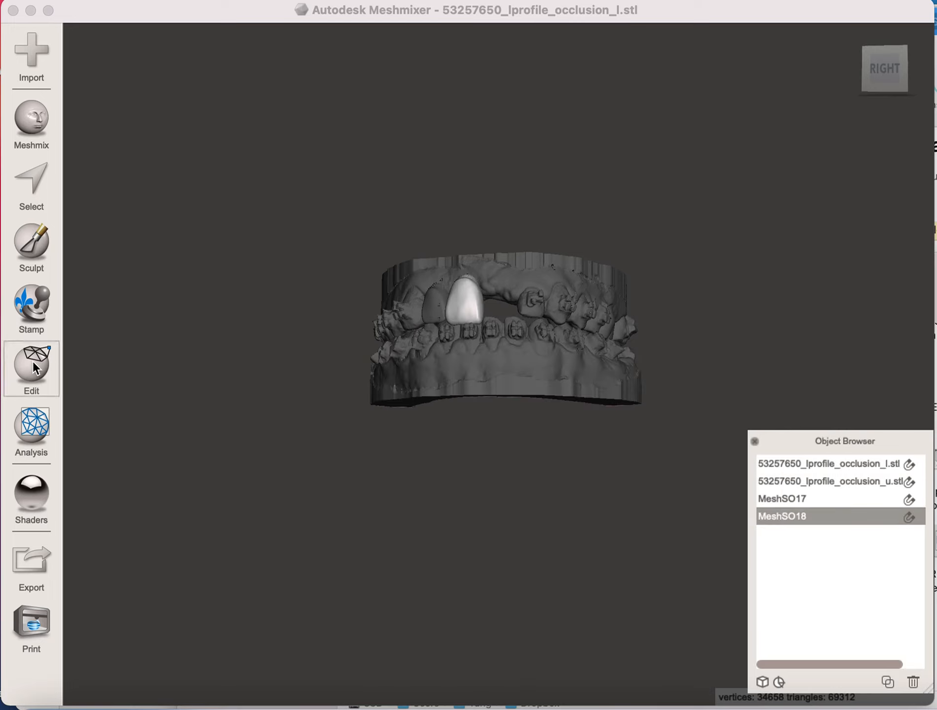
click(131, 99)
right_drag(310, 507, 623, 558)
drag(636, 277, 637, 270)
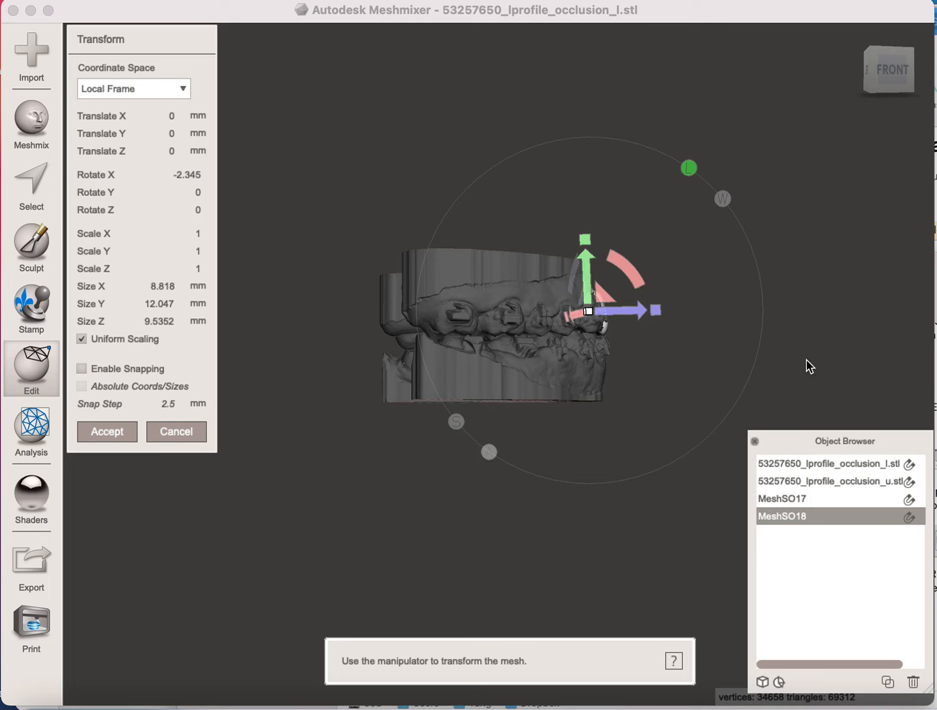
right_drag(837, 343, 529, 363)
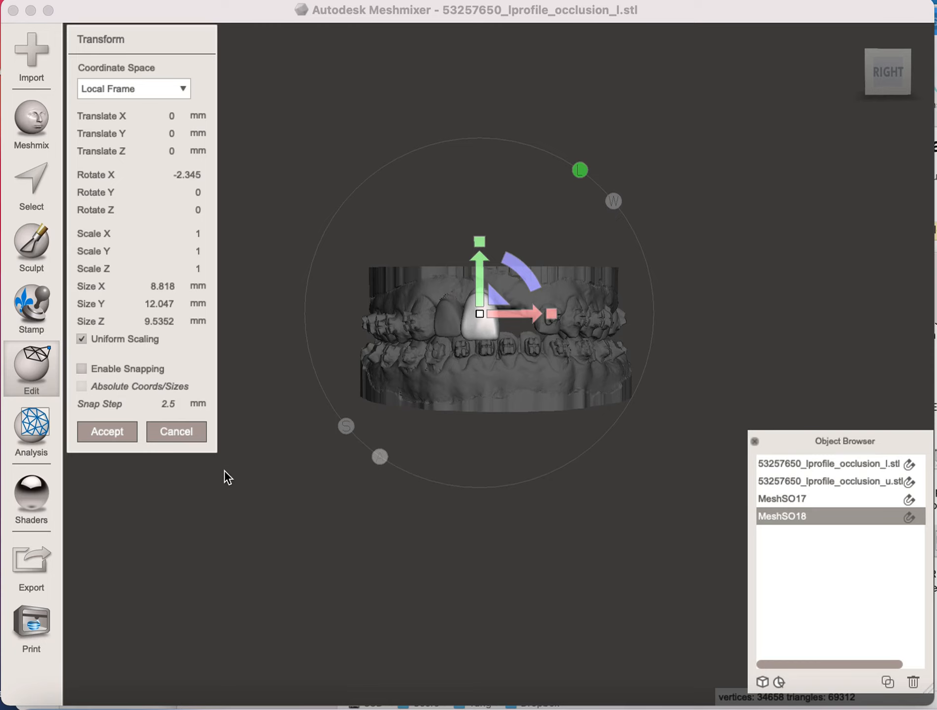
click(94, 432)
- Hide the lower arch model so that the upper arch's biting surfaces can be viewed from below
right_drag(484, 576, 484, 441)
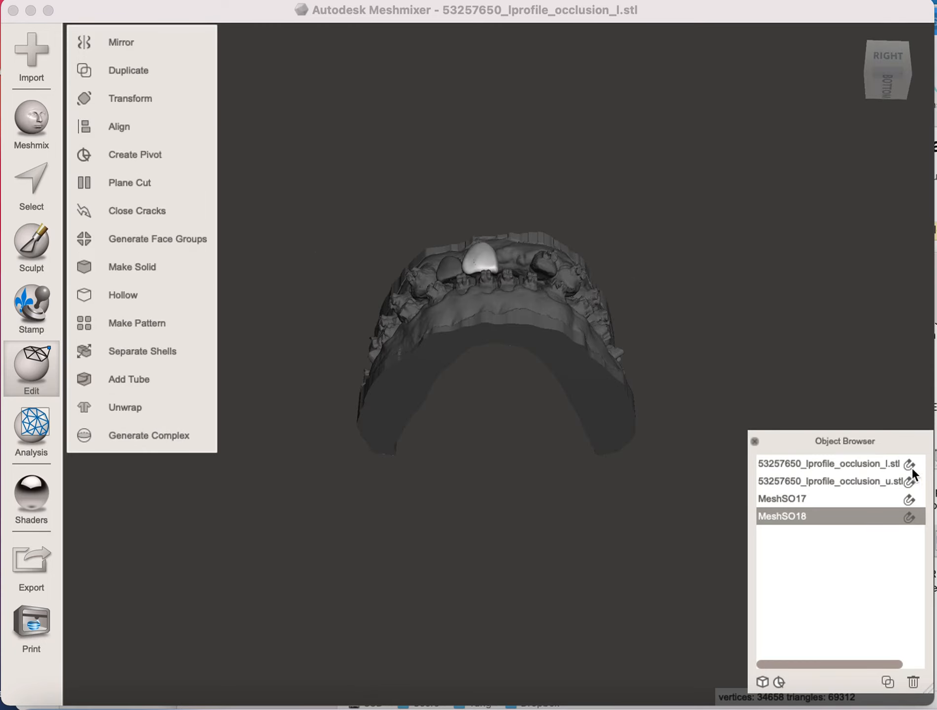
drag(838, 666, 861, 666)
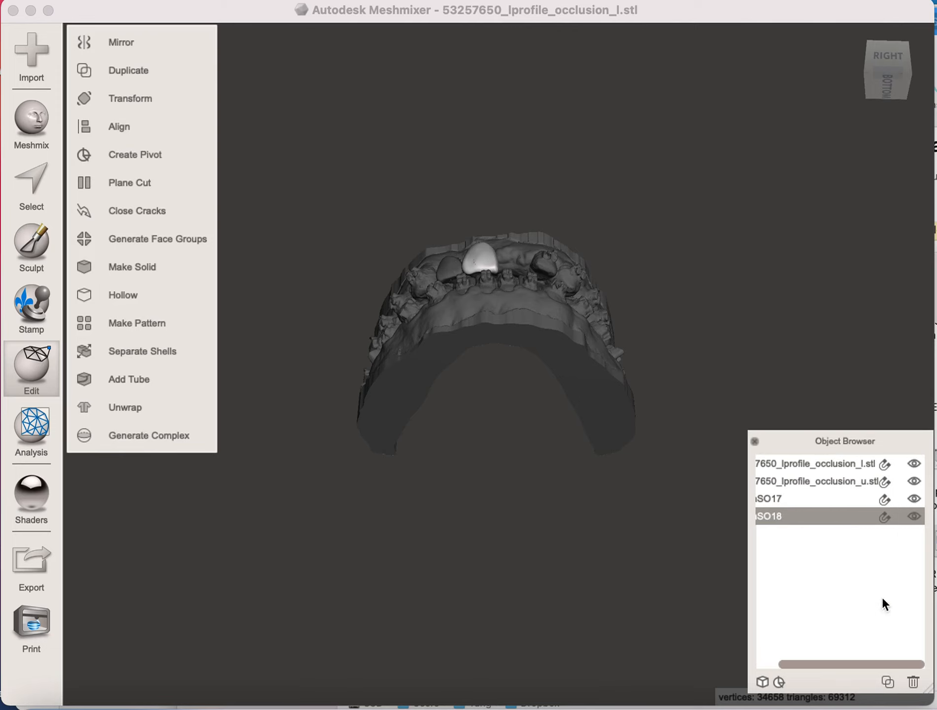
click(915, 463)
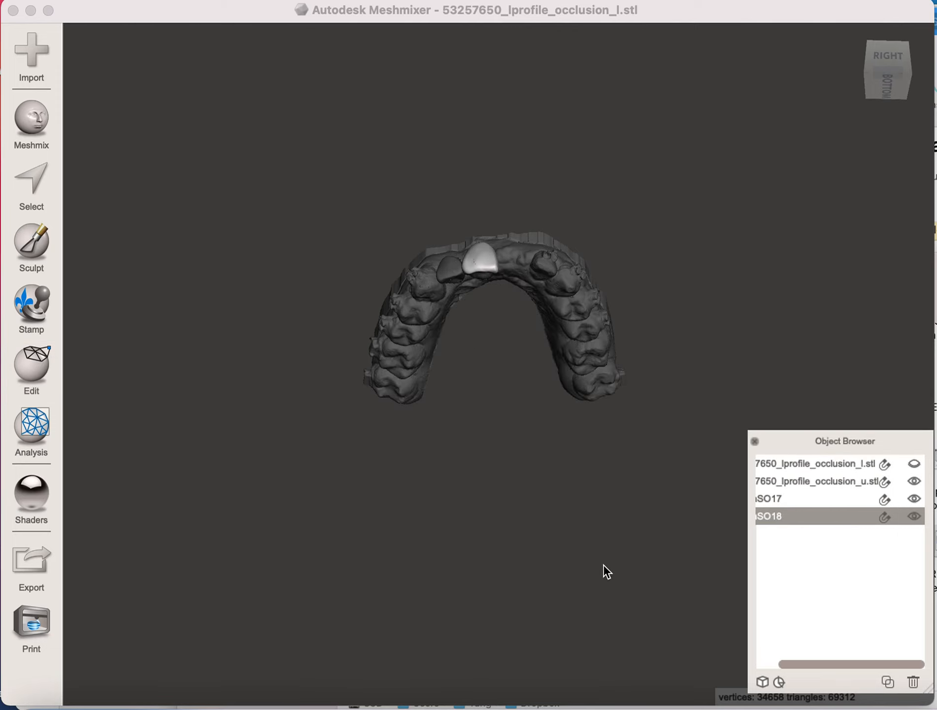
right_drag(605, 577, 607, 497)
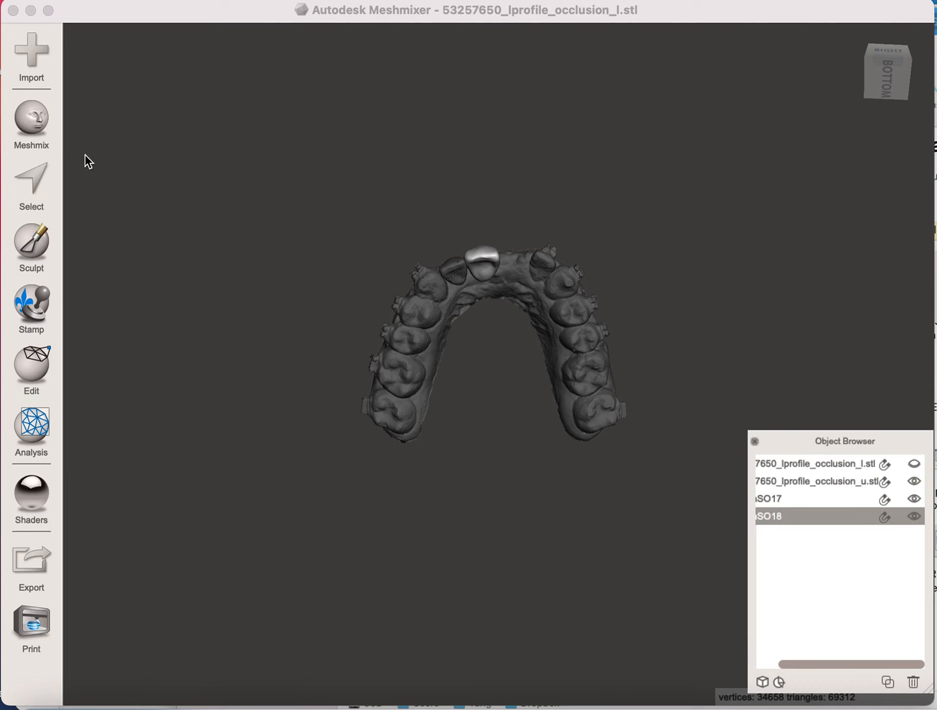
- Add the number 9 tooth from the pontic library into the front gap beside number 8, moving it about 20.9 mm in Y and -19.5 mm in Z
click(53, 119)
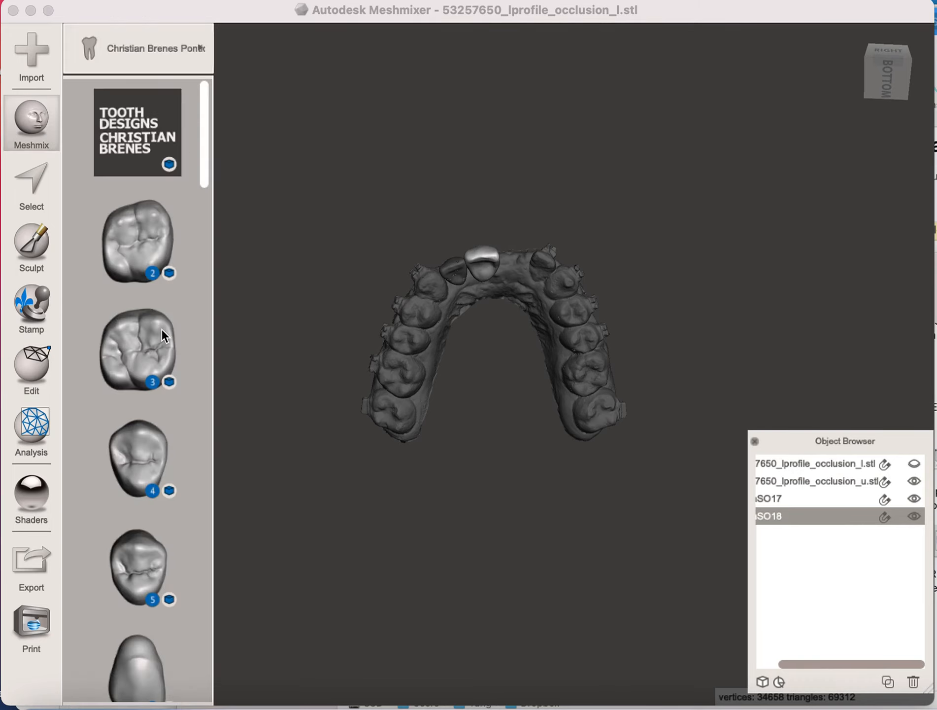
scroll(162, 330, down, 2)
drag(205, 140, 207, 291)
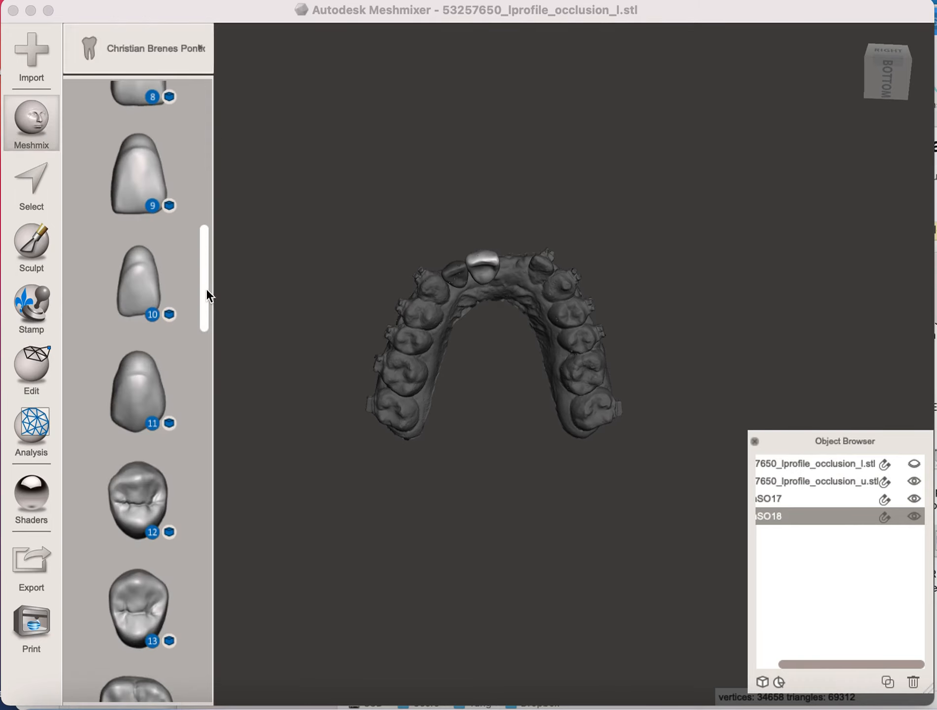
drag(138, 172, 534, 255)
right_drag(637, 535, 703, 526)
drag(526, 380, 527, 293)
right_drag(550, 636, 577, 467)
drag(543, 229, 539, 255)
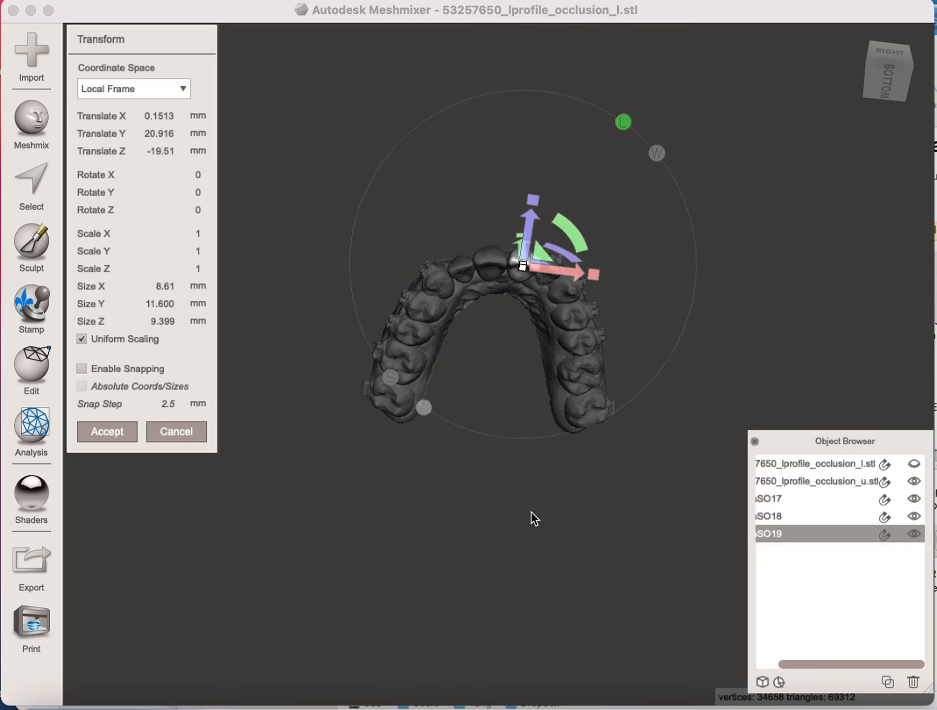
- Fine-tune the number 9 tooth's translation to about -0.02 mm in X, 21.5 mm in Y and -20.2 mm in Z, and accept it
right_drag(534, 517, 523, 451)
drag(535, 259, 533, 261)
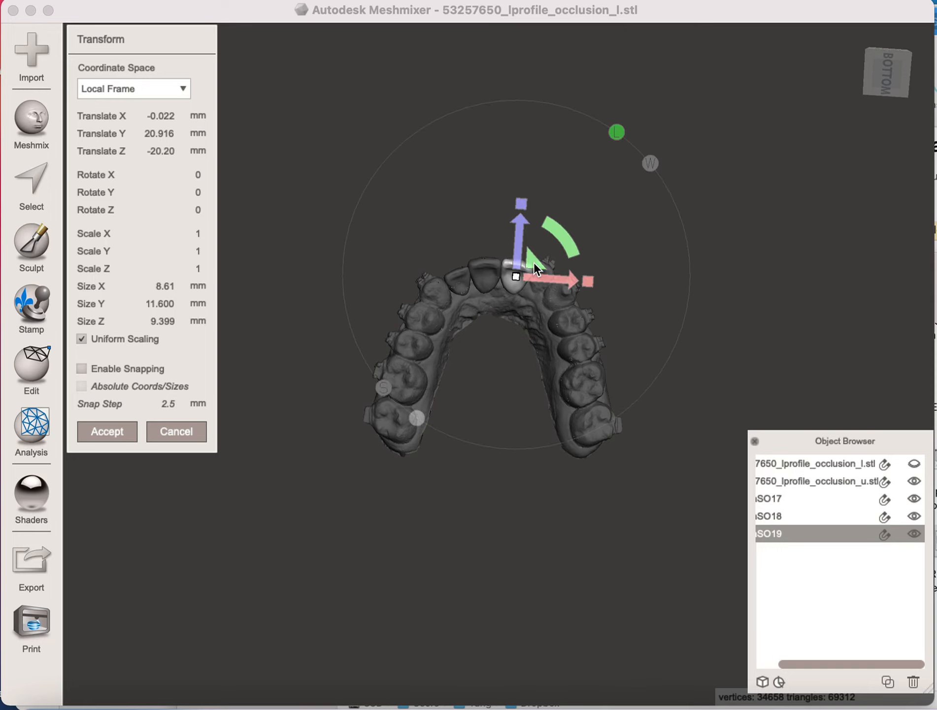
right_drag(751, 296, 708, 475)
right_drag(759, 339, 743, 424)
drag(508, 318, 507, 312)
right_drag(558, 568, 599, 410)
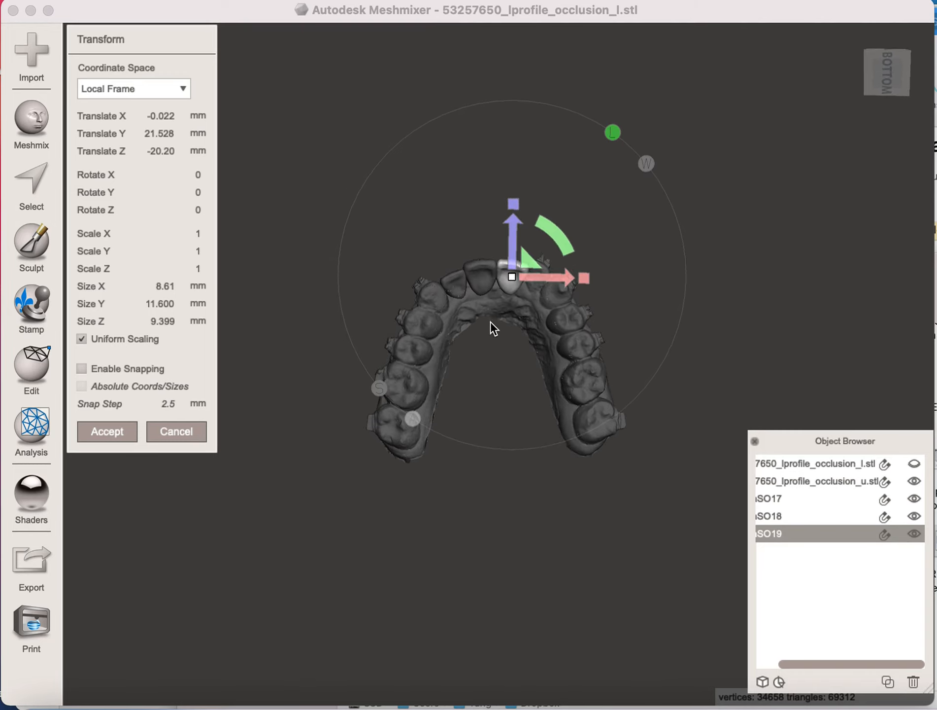
click(108, 432)
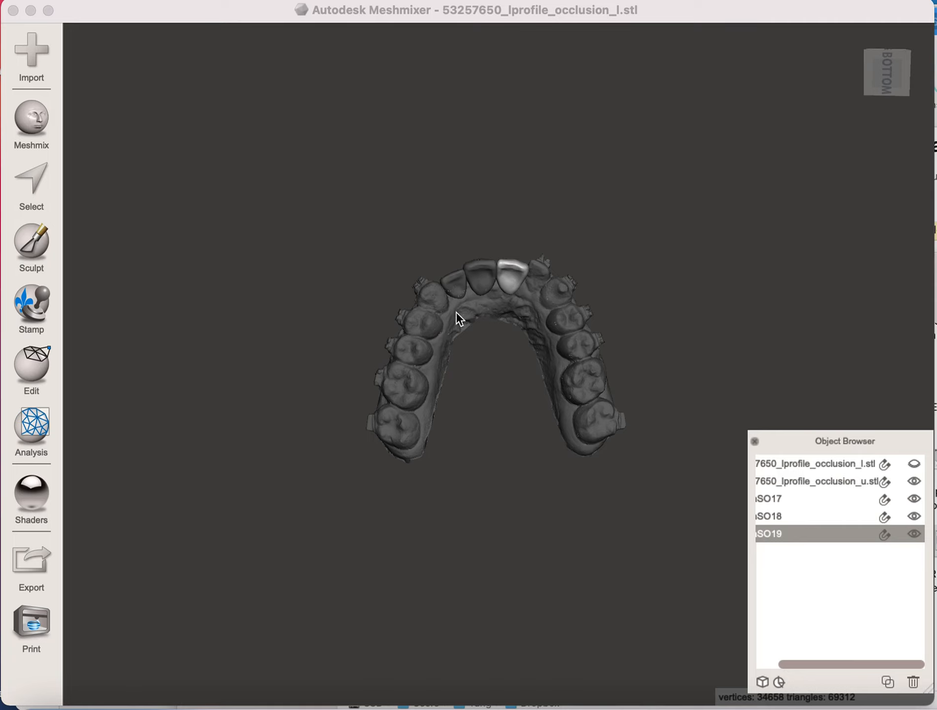
- Transform the number 7 tooth slightly, shifting it about -0.03 mm in X, -0.22 mm in Y and 0.18 mm in Z
click(454, 282)
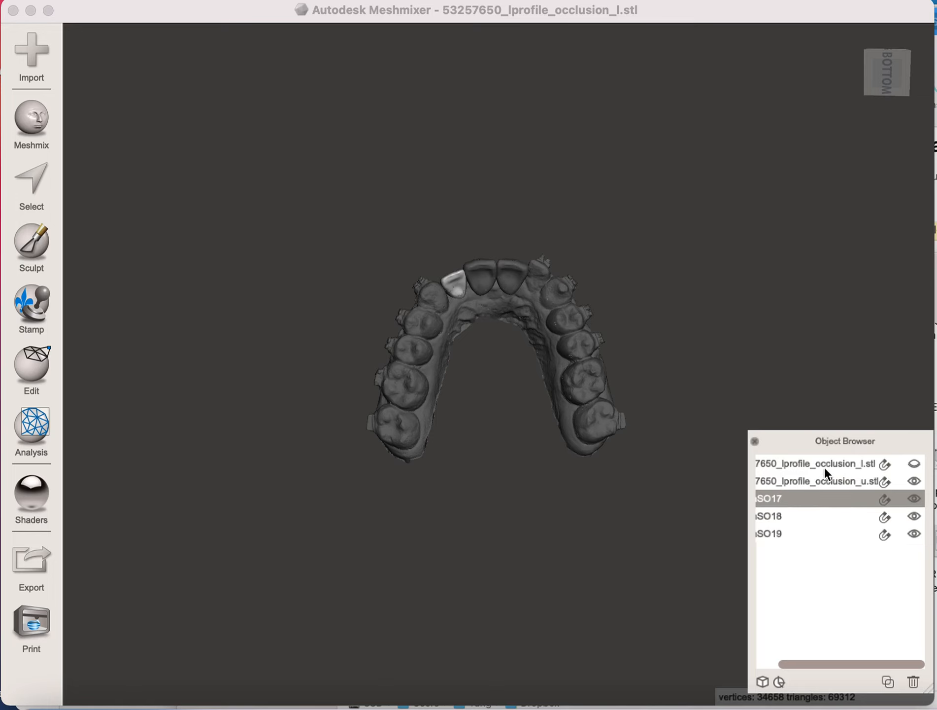
click(34, 382)
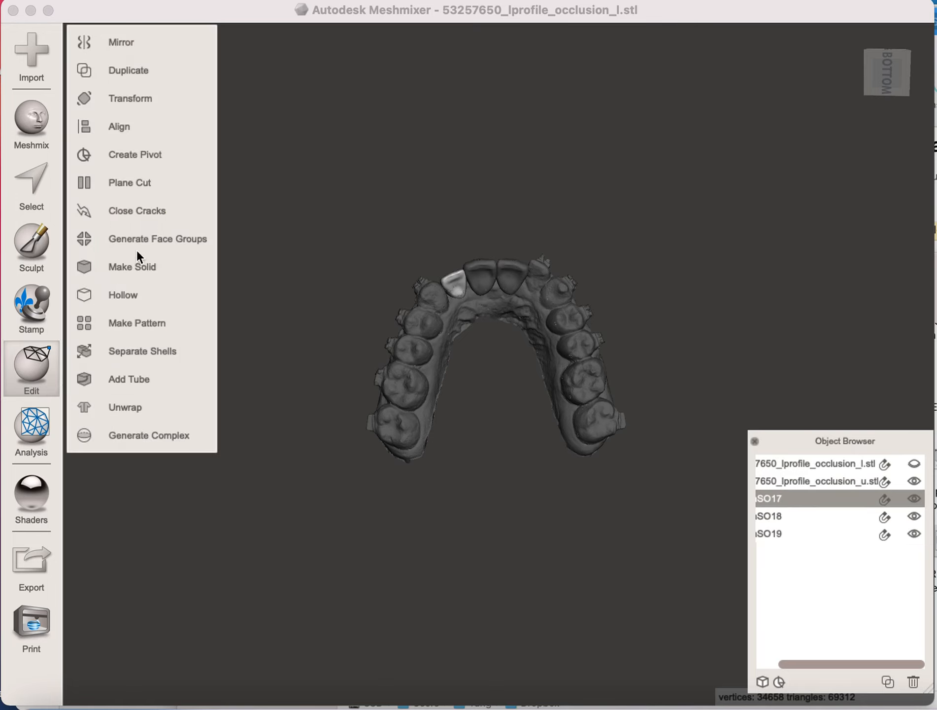
click(129, 97)
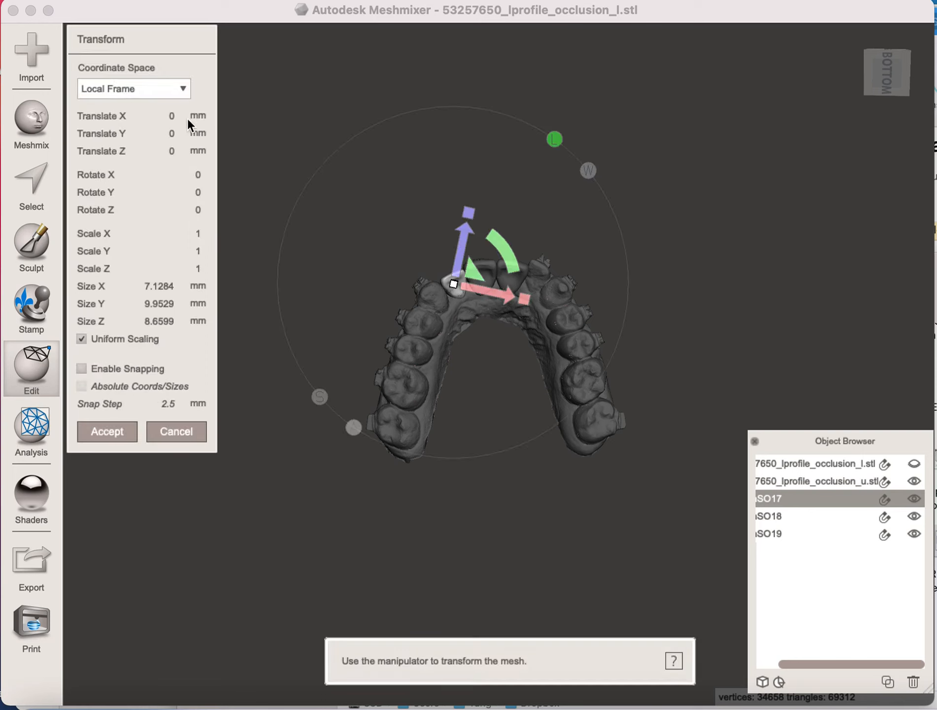
drag(475, 270, 475, 269)
right_drag(530, 571, 642, 413)
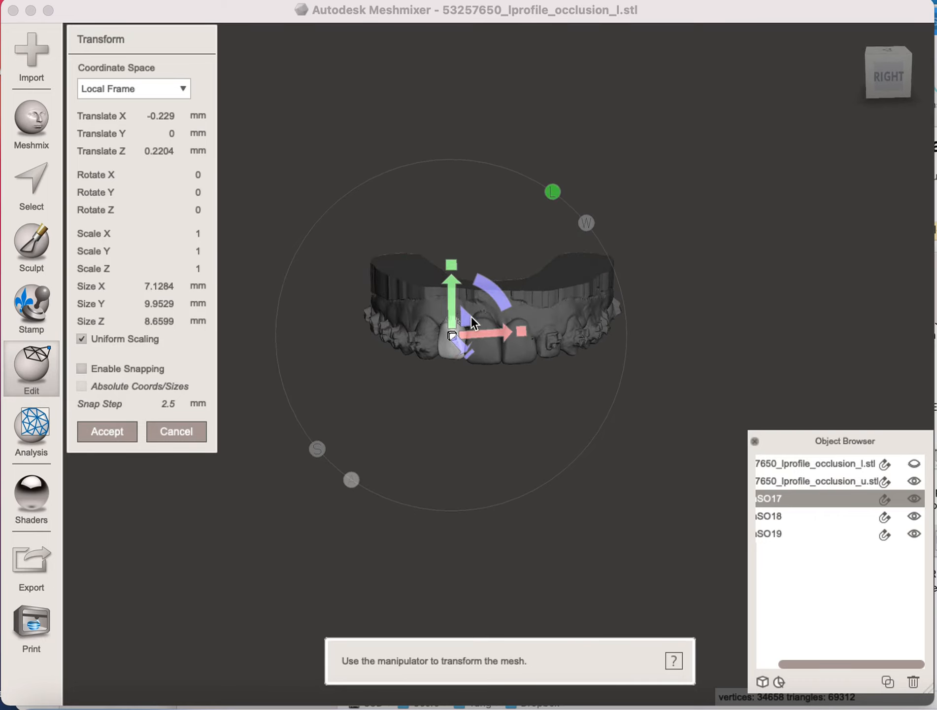
drag(472, 318, 472, 320)
right_drag(567, 596, 584, 350)
right_drag(561, 477, 573, 431)
right_drag(527, 497, 525, 468)
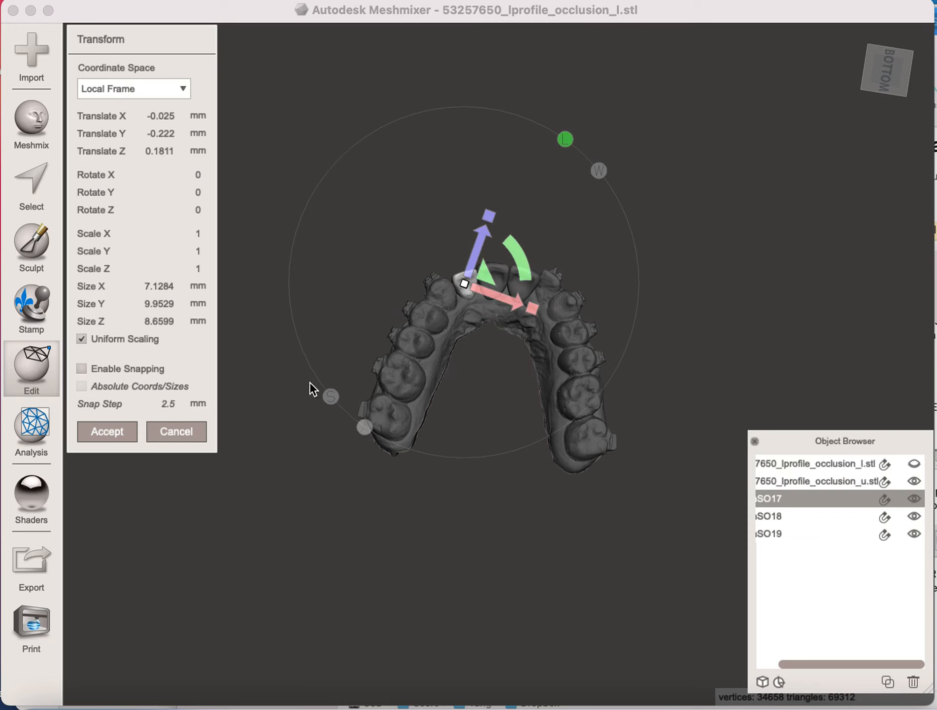
click(113, 436)
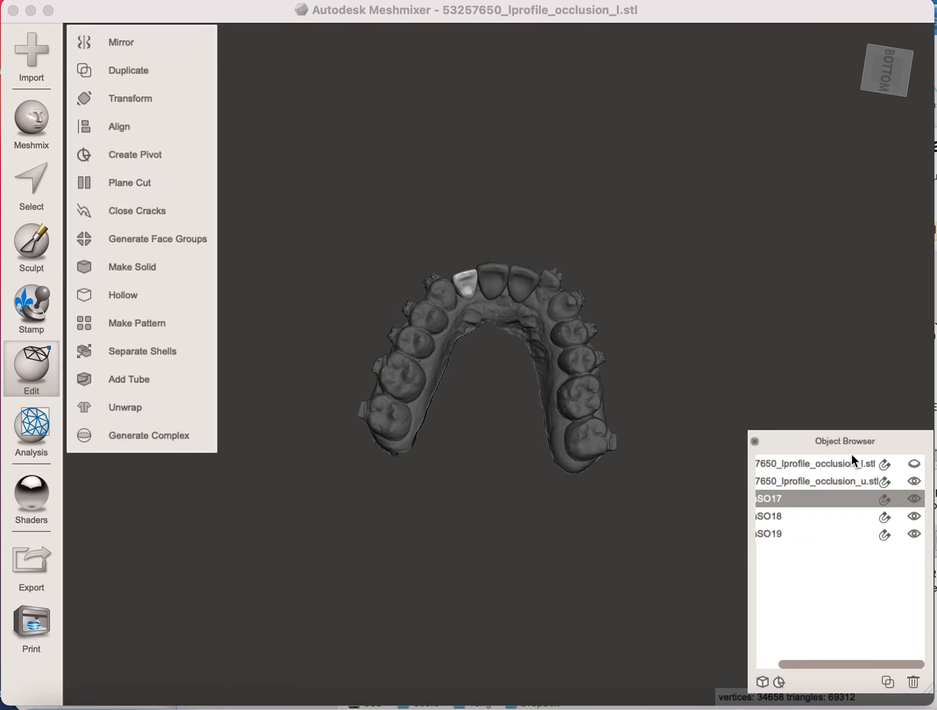
- Show the lower arch to examine its bite against the three placed teeth, and hide it to inspect the upper arch from below
click(913, 464)
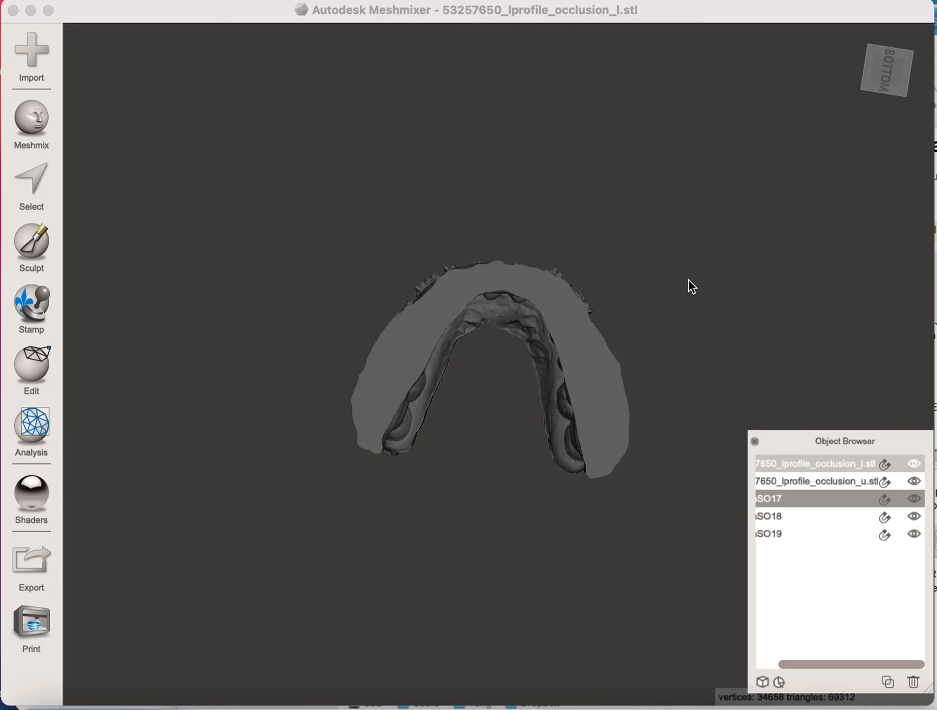
click(912, 465)
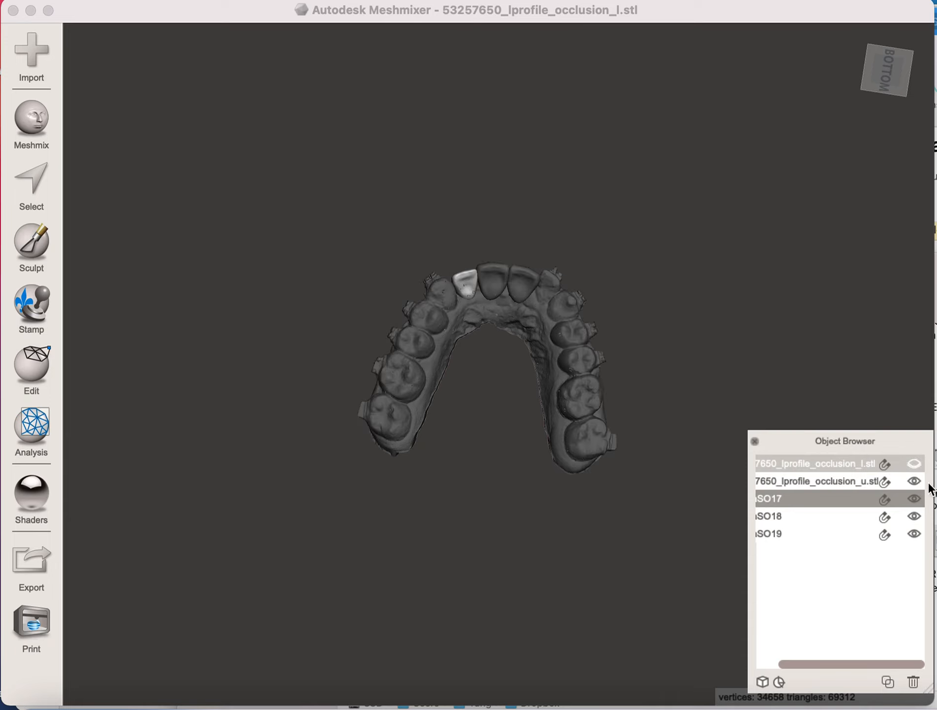
click(913, 464)
click(728, 348)
right_drag(690, 276, 568, 520)
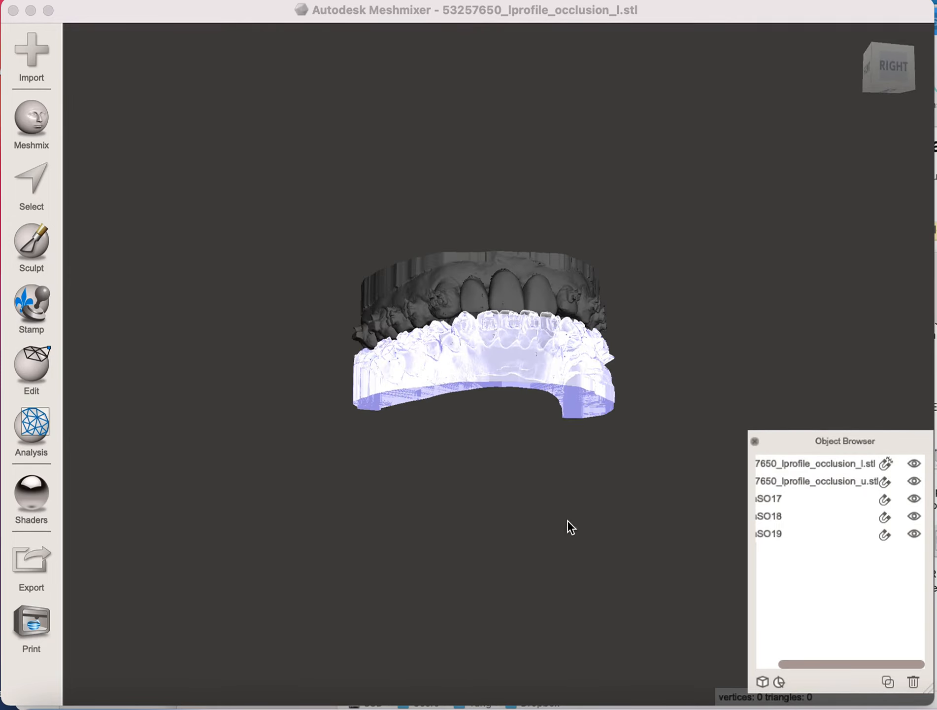
click(914, 464)
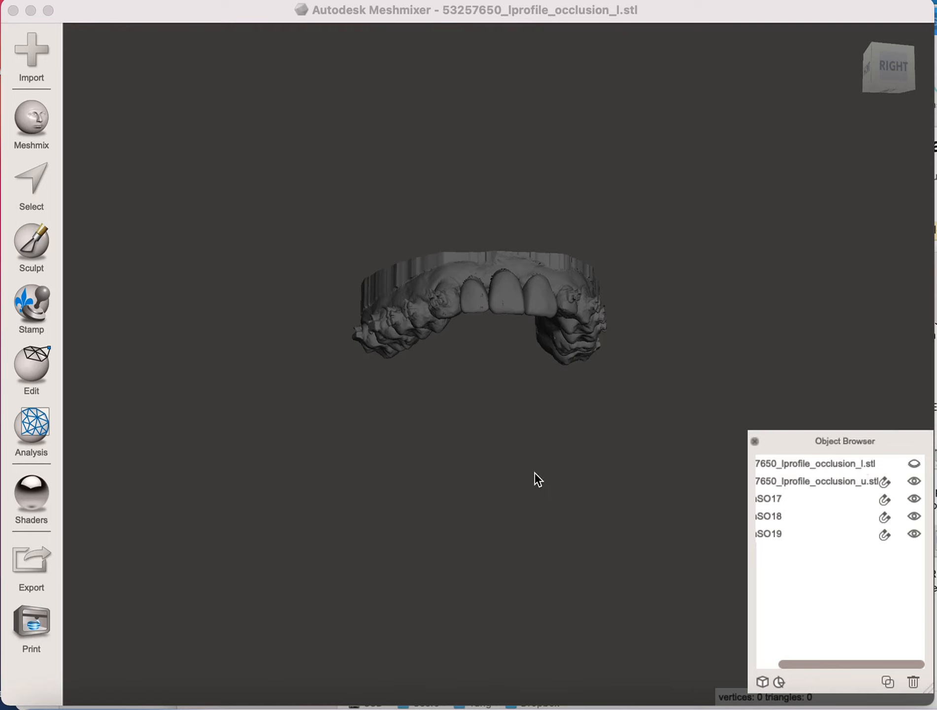
right_drag(586, 477, 551, 336)
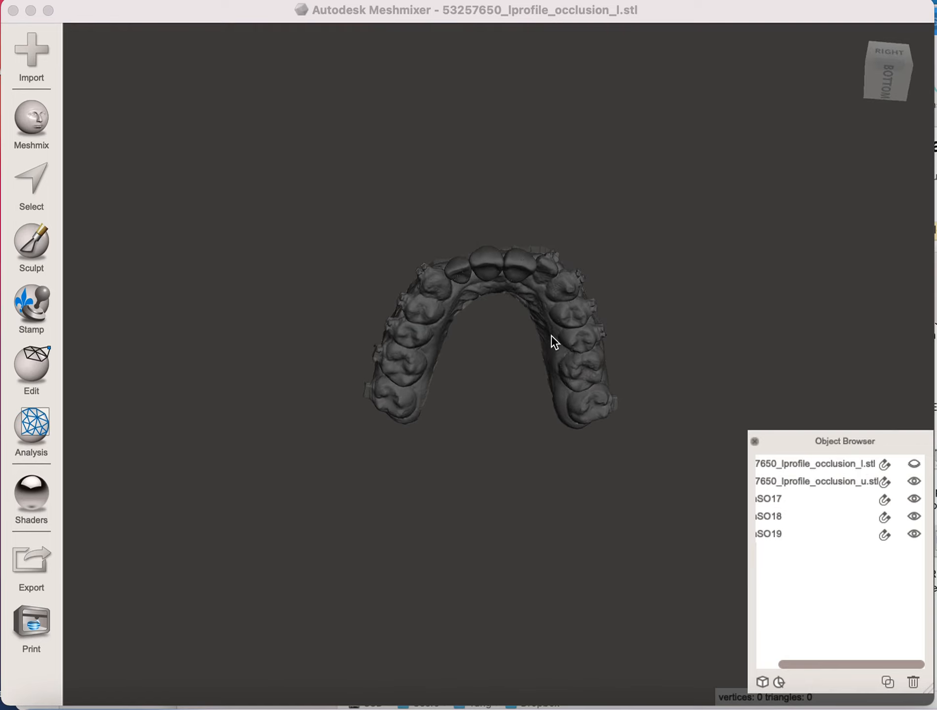
right_drag(542, 469, 506, 450)
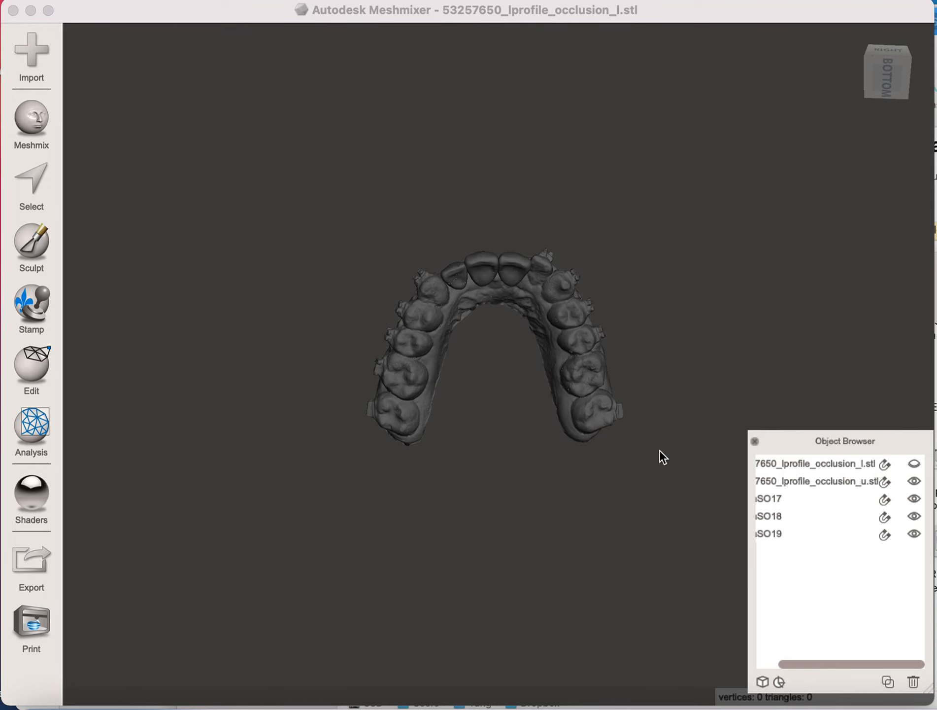
- Combine MeshSO17, MeshSO18 and MeshSO19 with the upper arch scan into a single object
drag(822, 658, 781, 665)
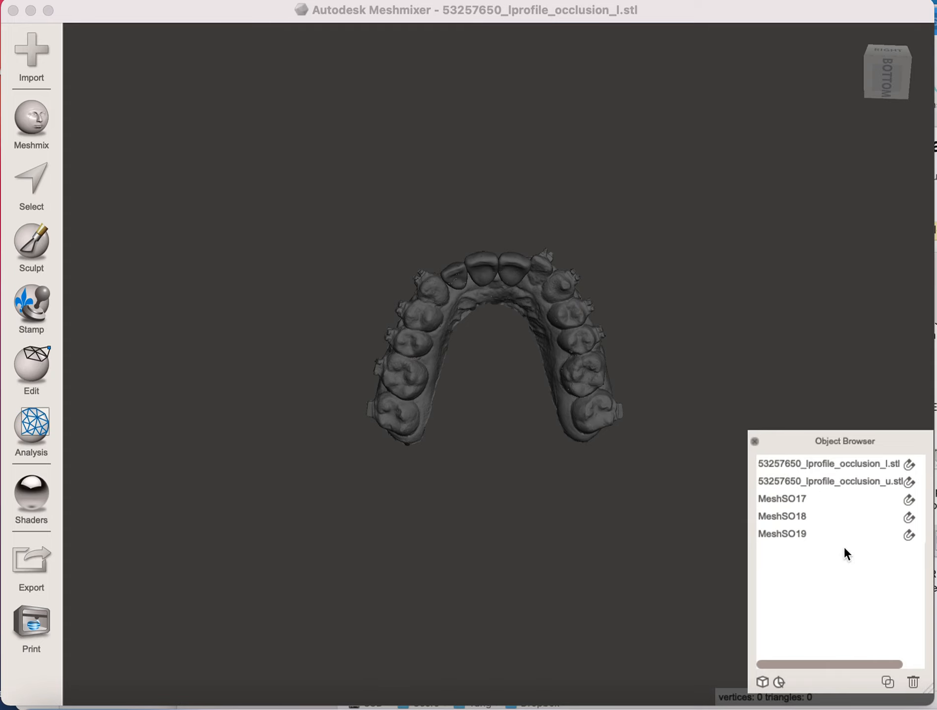
click(794, 541)
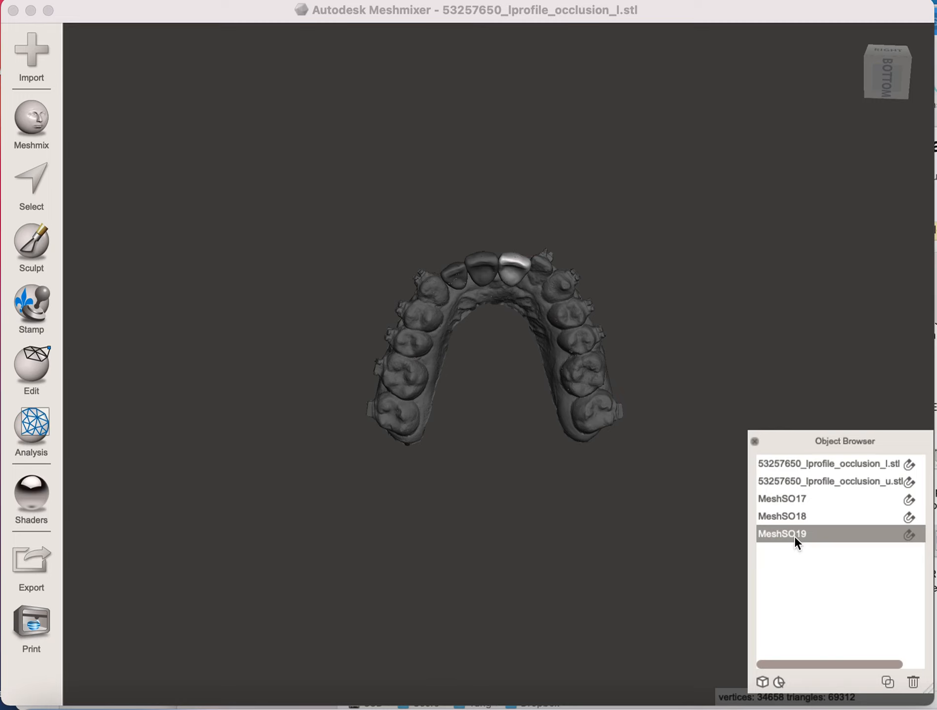
click(794, 515)
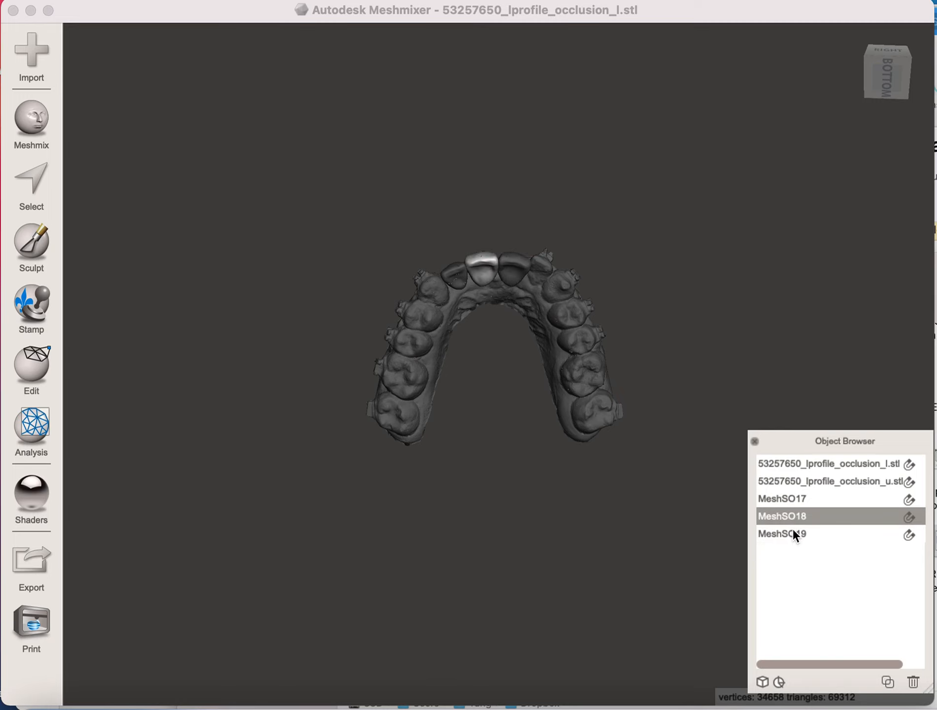
shift+click(794, 534)
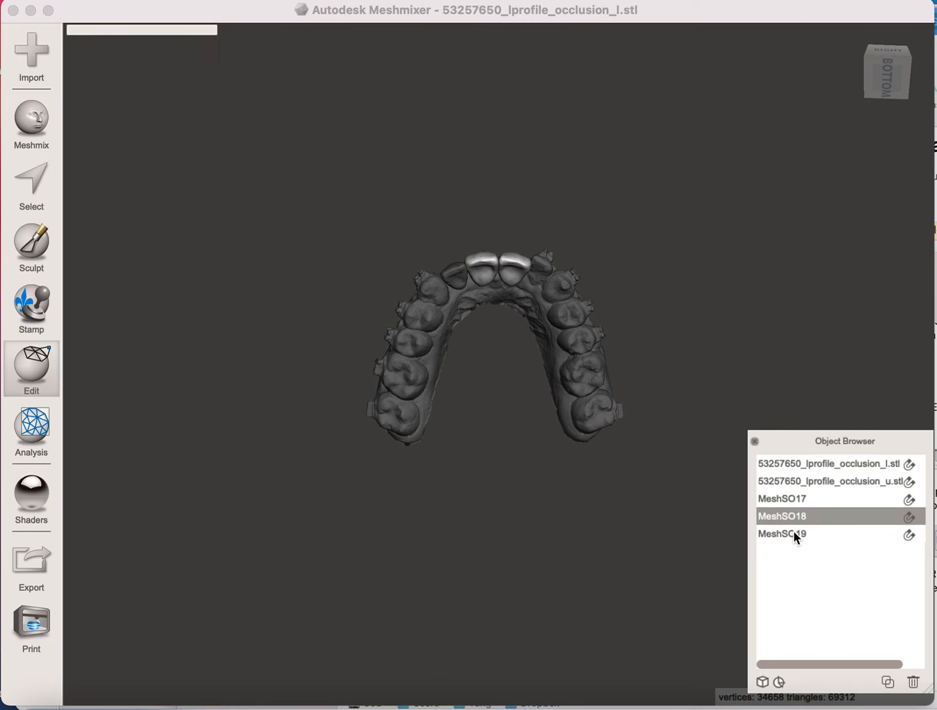
shift+click(790, 496)
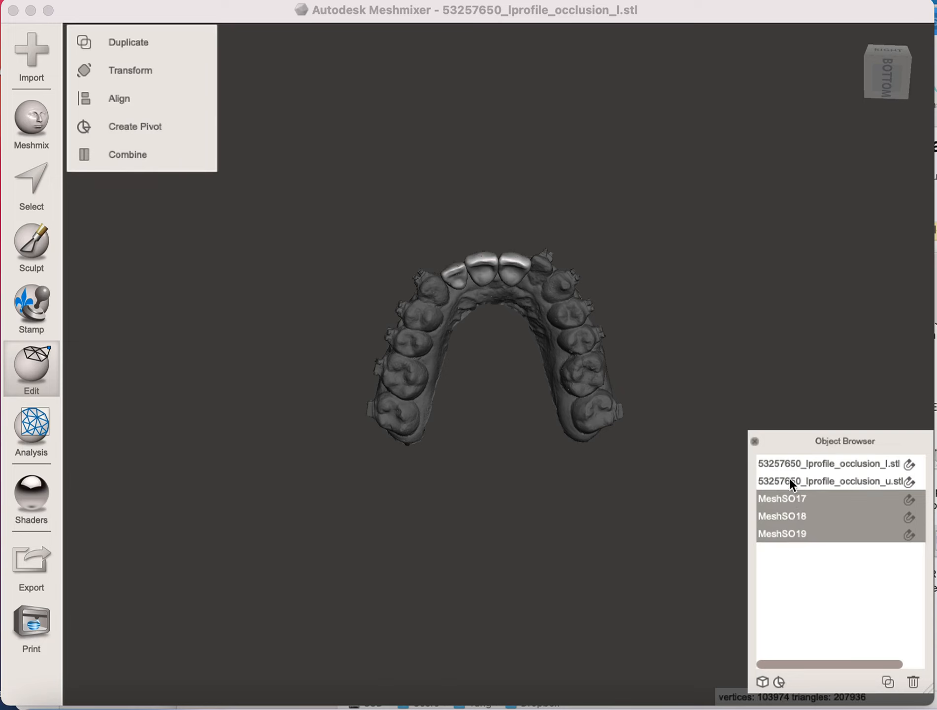
shift+click(786, 481)
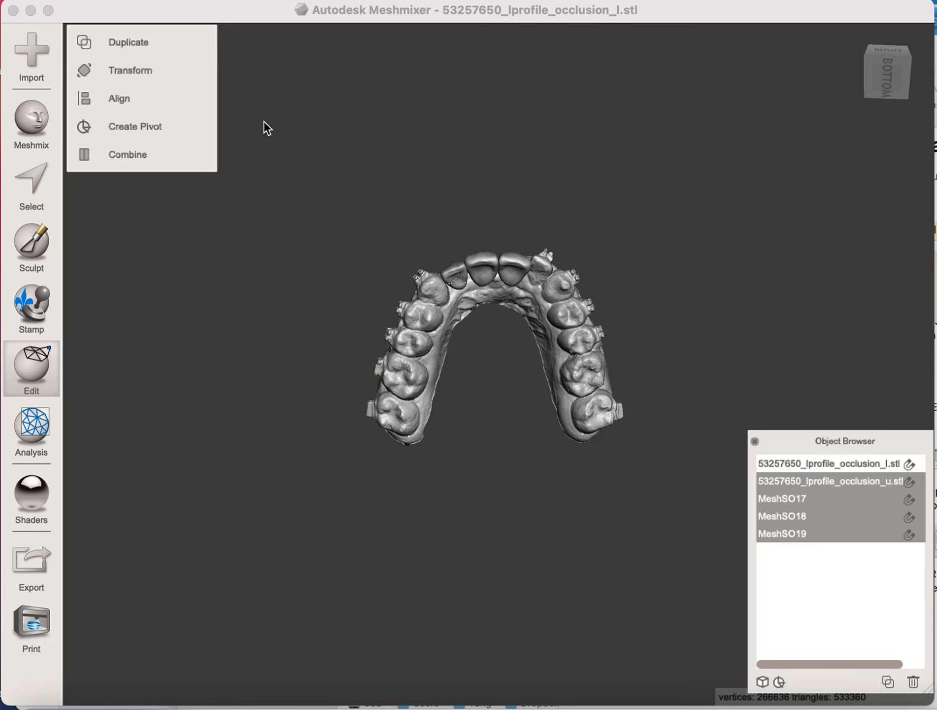
click(131, 153)
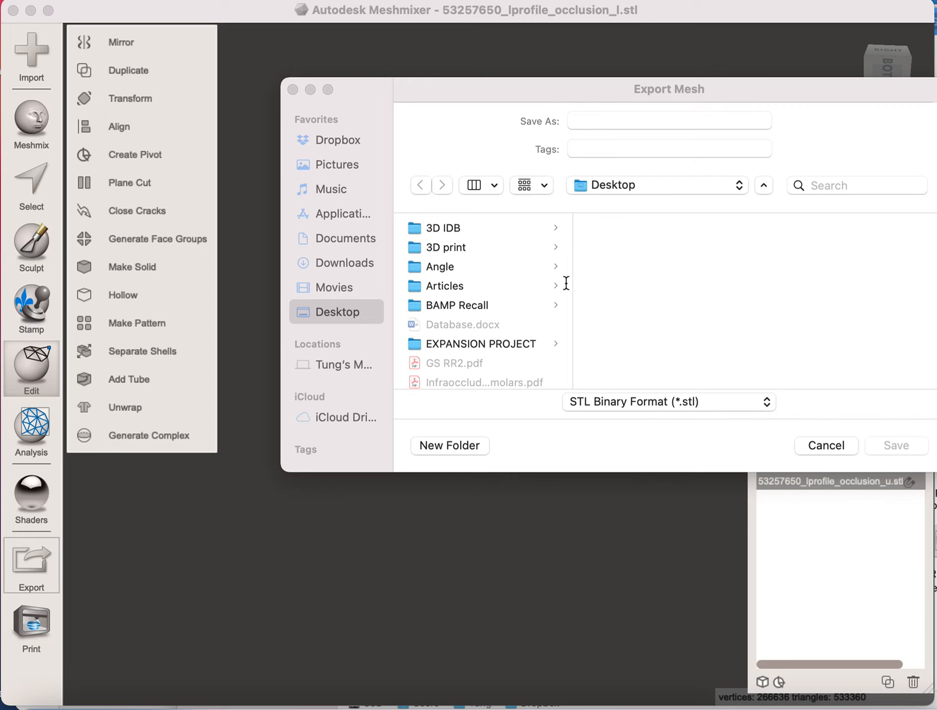
drag(536, 98, 413, 222)
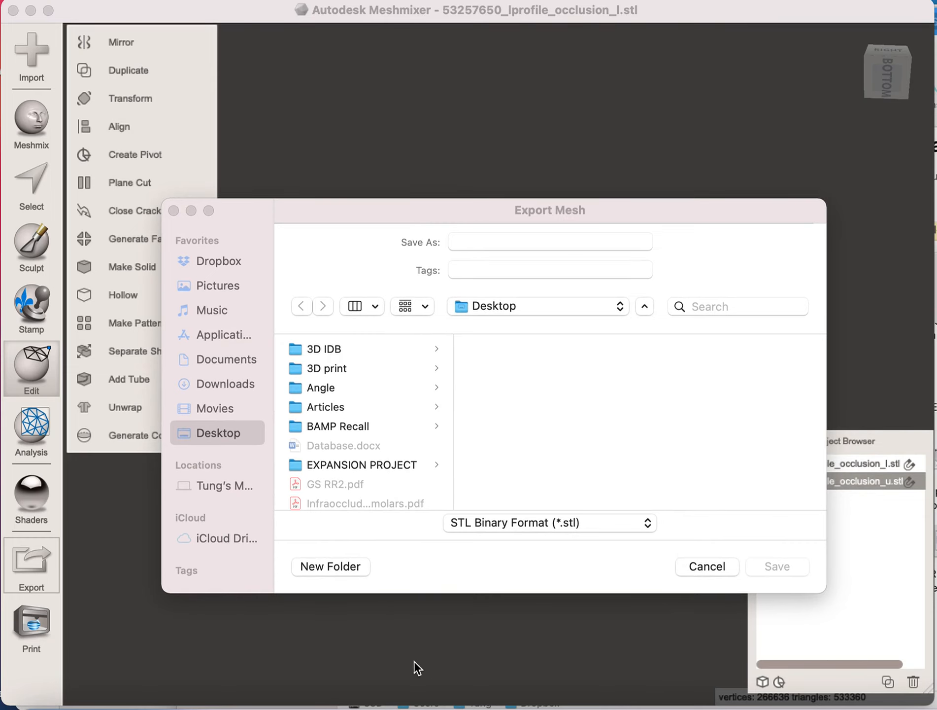
click(700, 567)
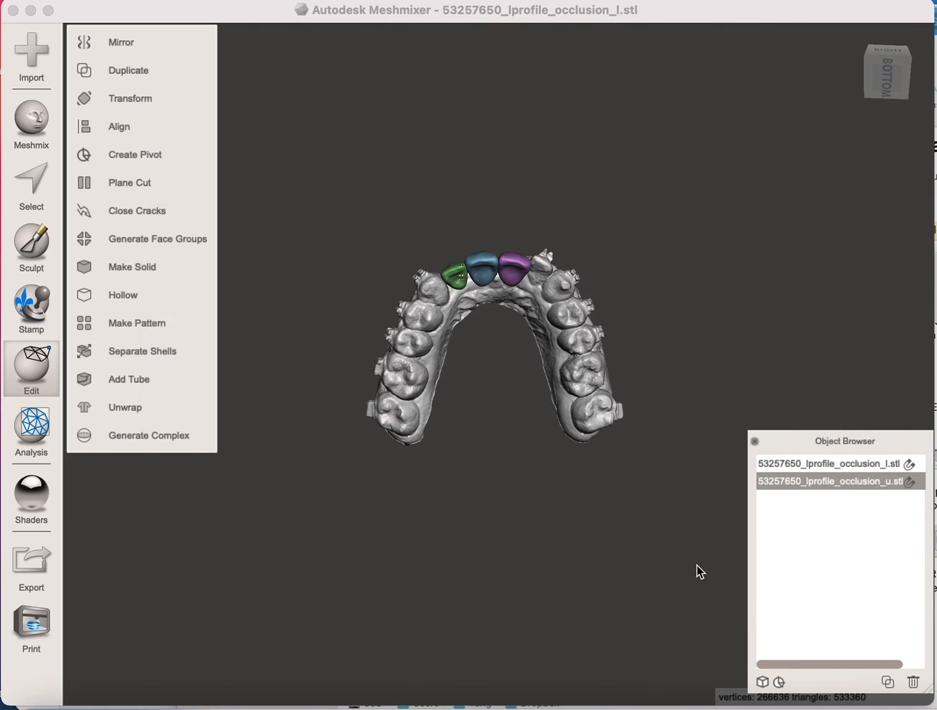
click(31, 129)
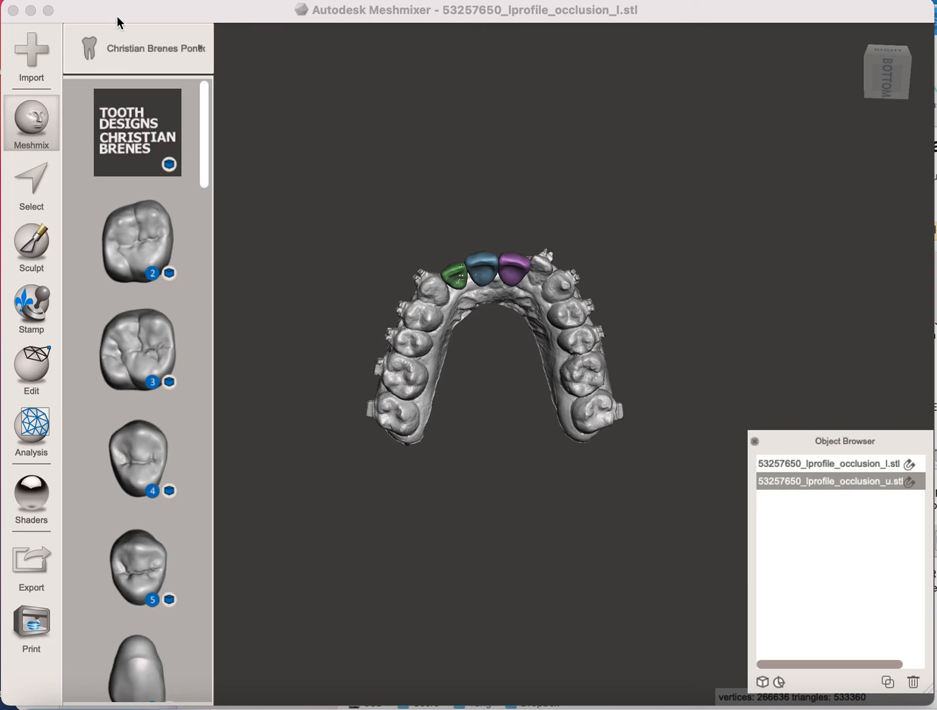
click(833, 464)
click(836, 482)
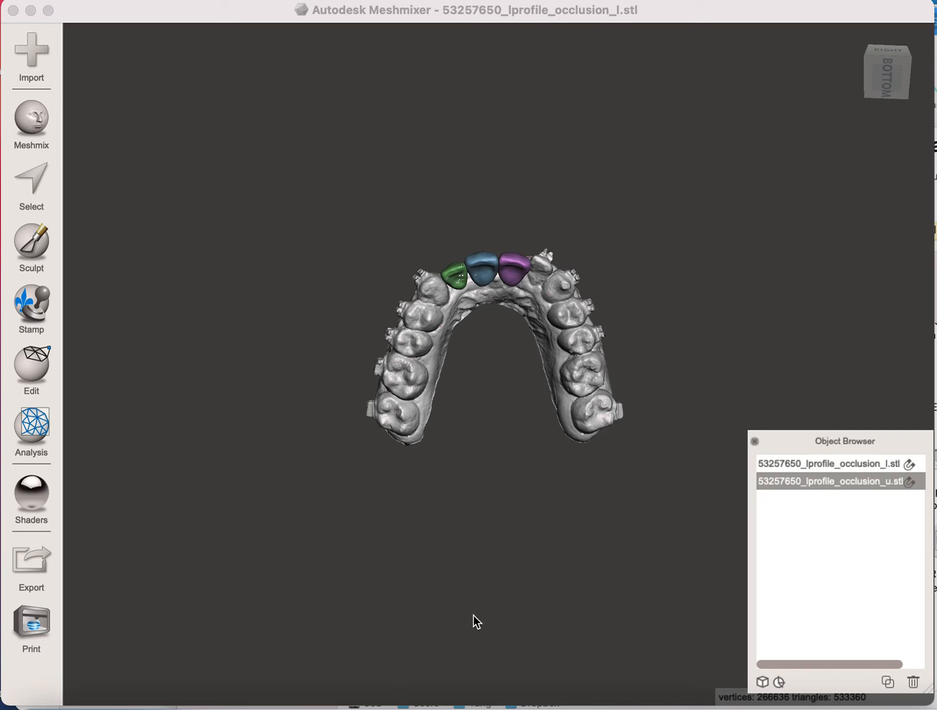
click(829, 463)
click(830, 479)
scroll(834, 615, down, 2)
drag(841, 658, 912, 658)
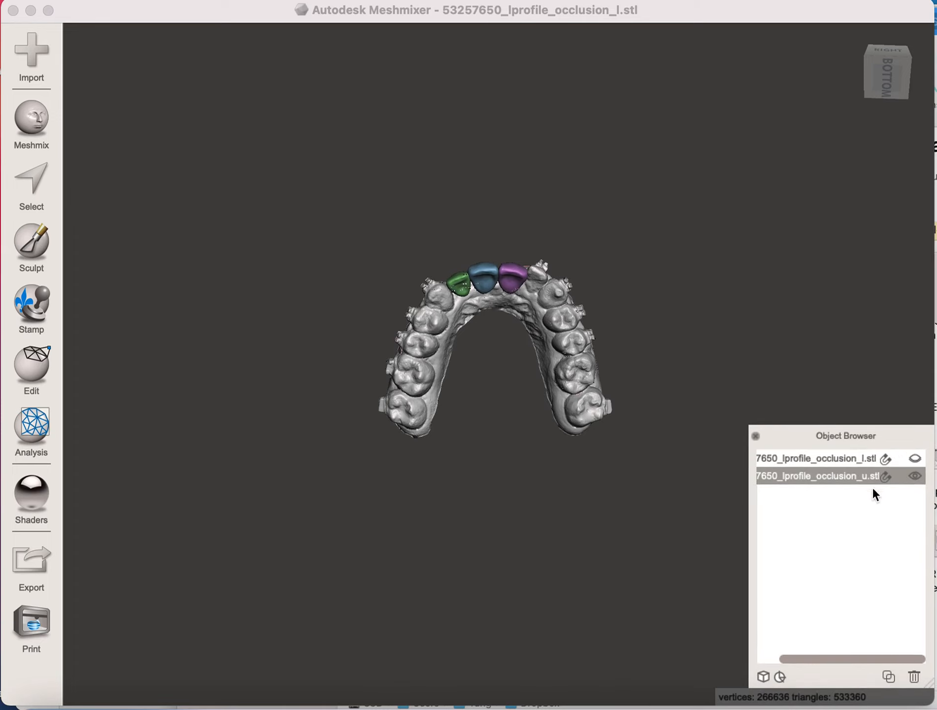
drag(86, 10, 85, 10)
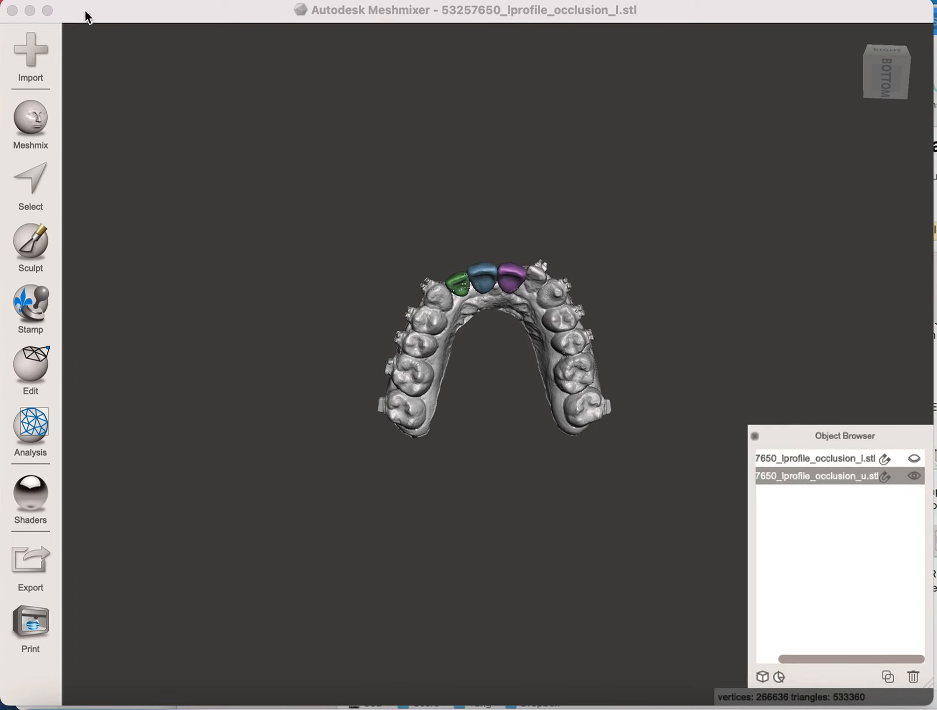
click(54, 171)
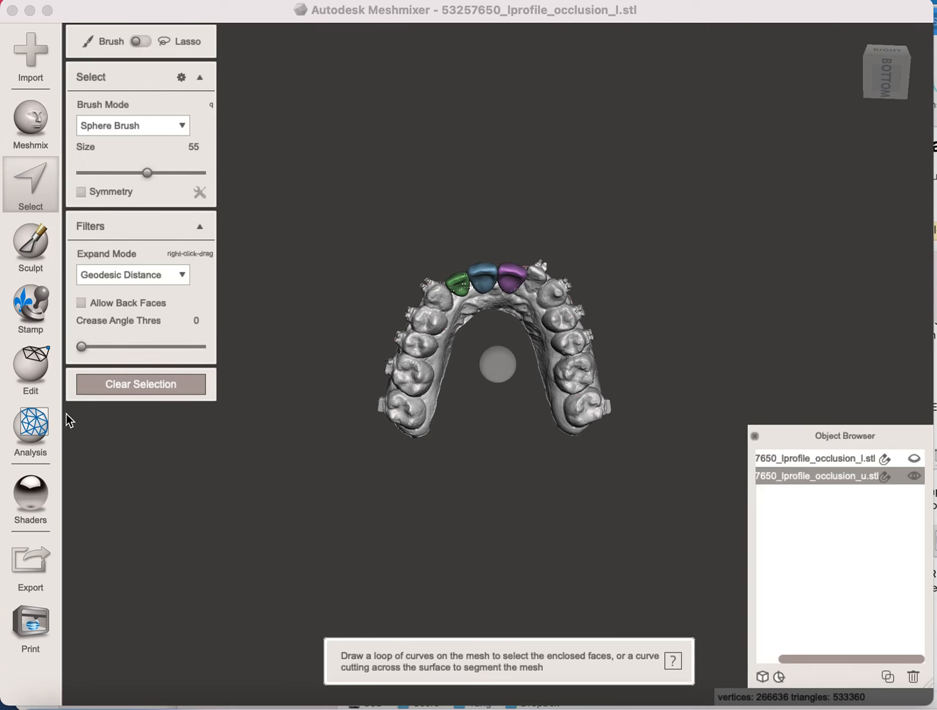
click(113, 384)
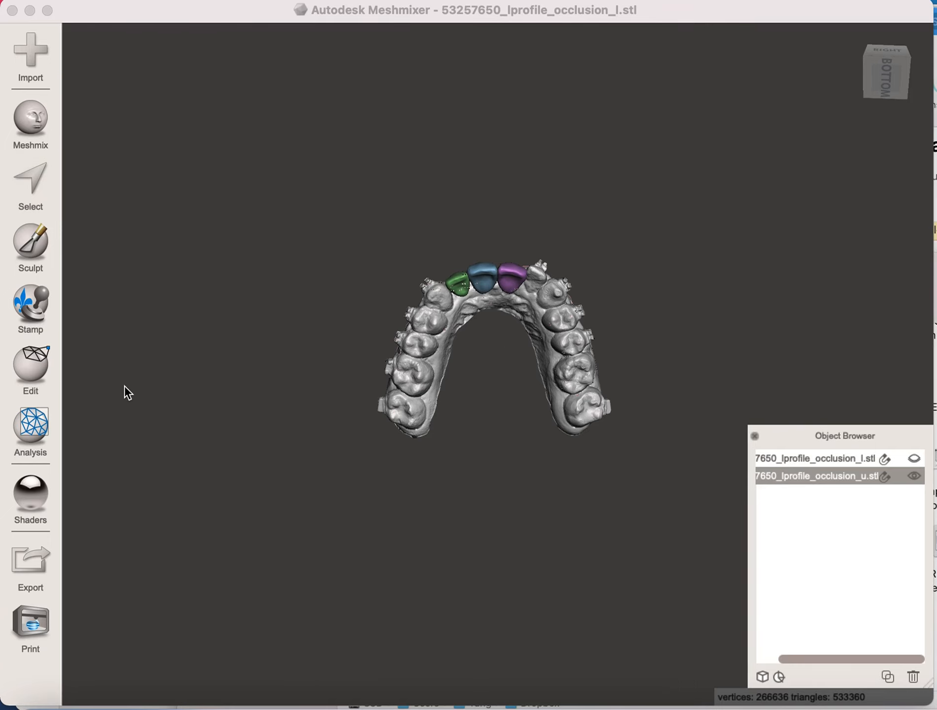
click(62, 2)
click(245, 19)
click(79, 1)
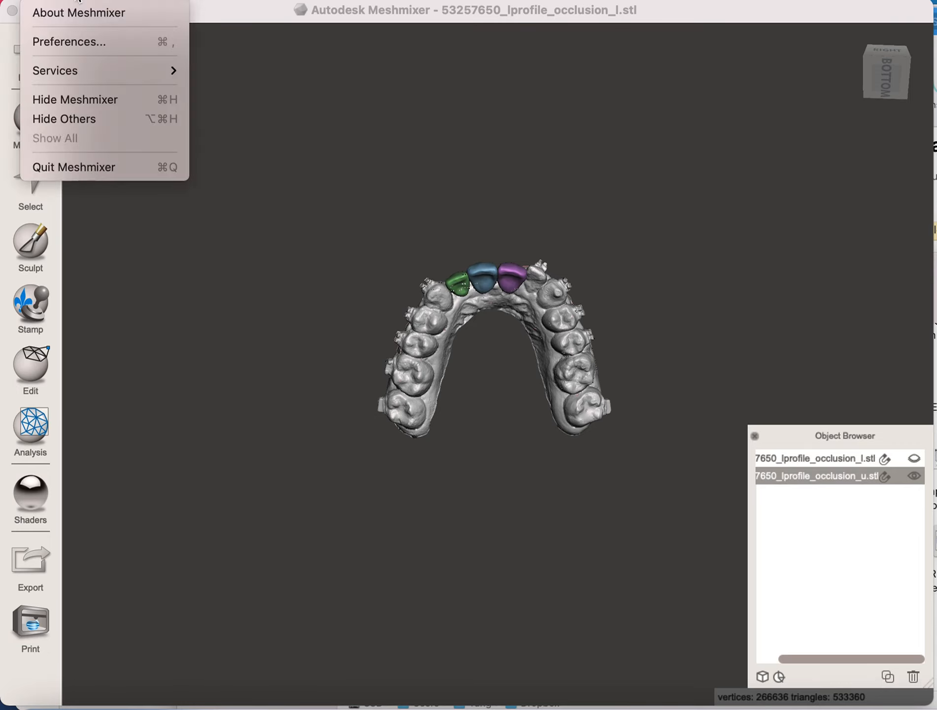
click(137, 531)
- Export the combined upper arch to the Desktop as a binary STL named Test1, allowing the requested access to the Downloads folder
click(34, 565)
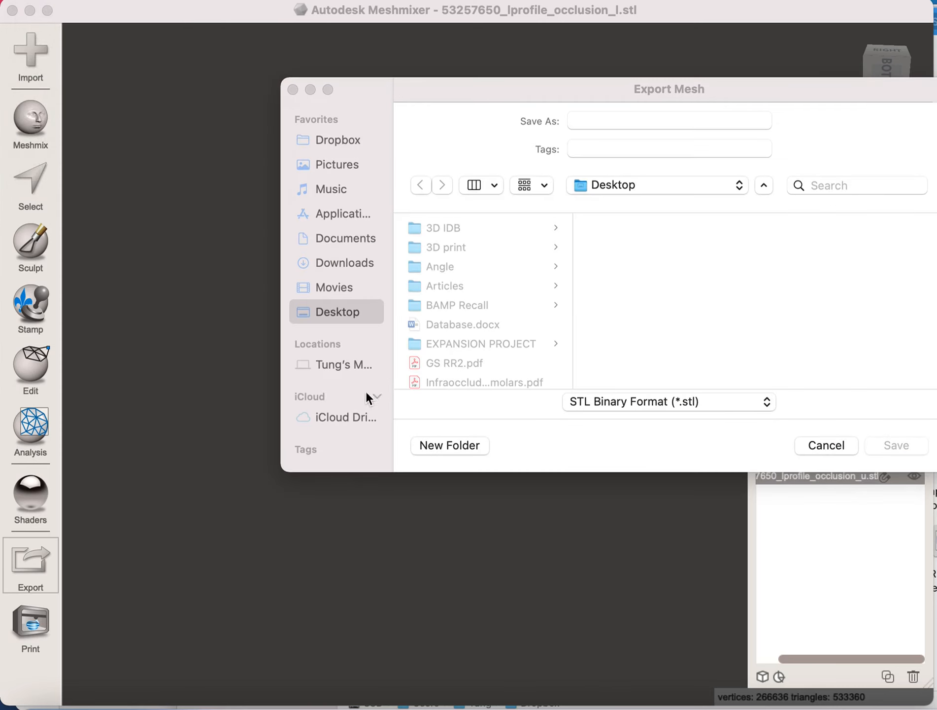
click(673, 184)
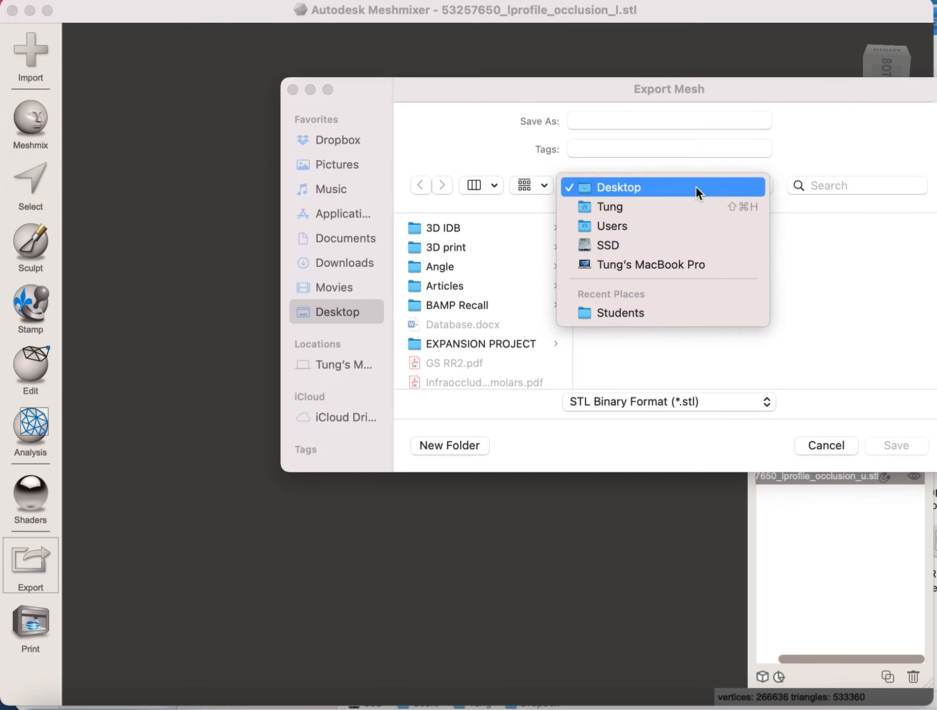
click(681, 206)
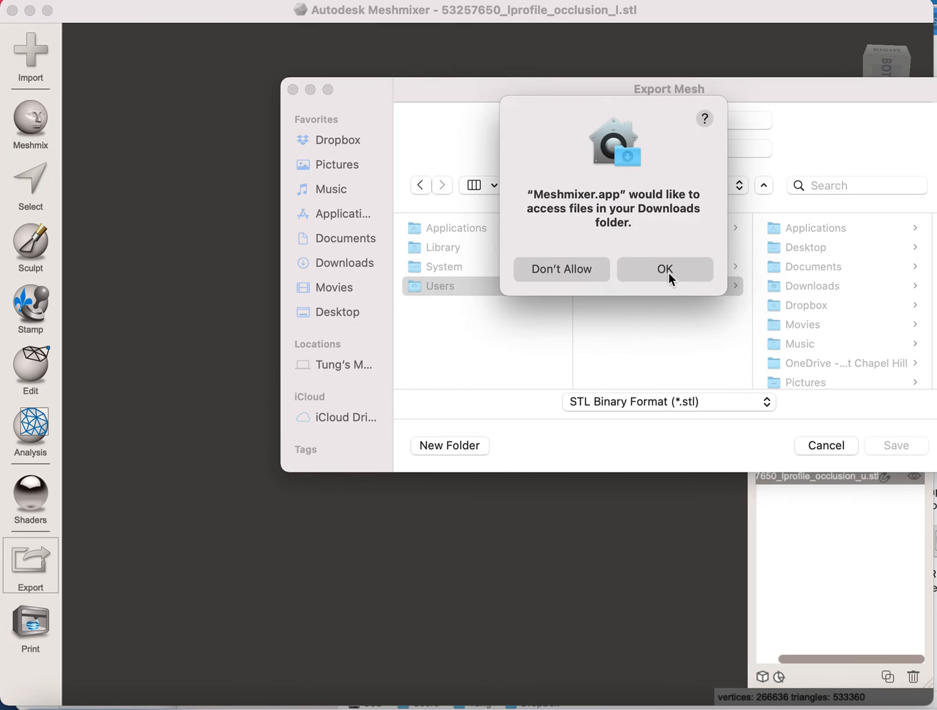
click(665, 269)
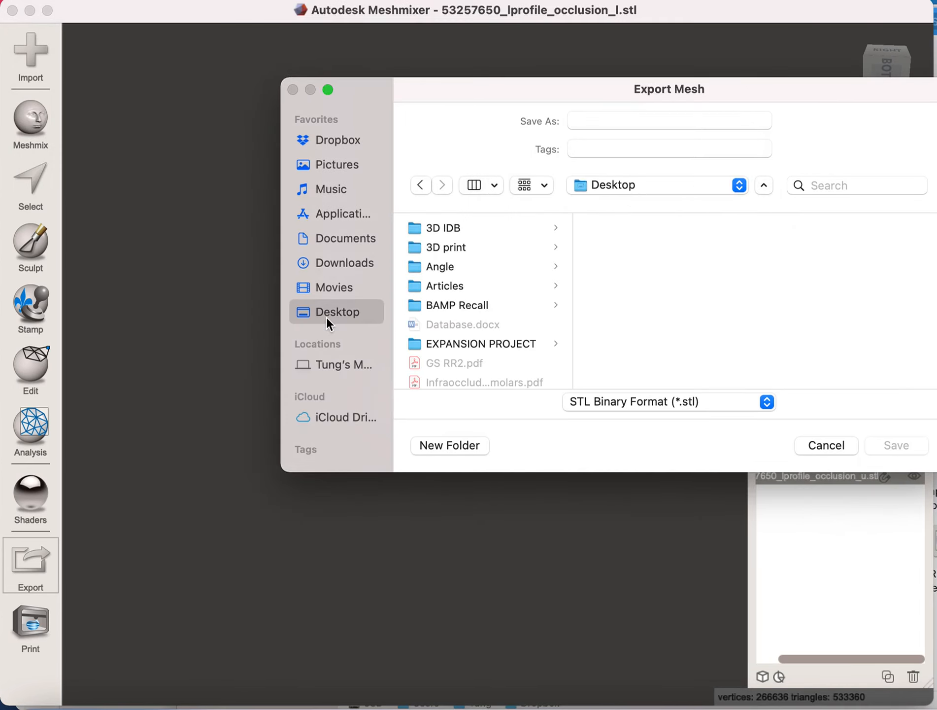
click(608, 123)
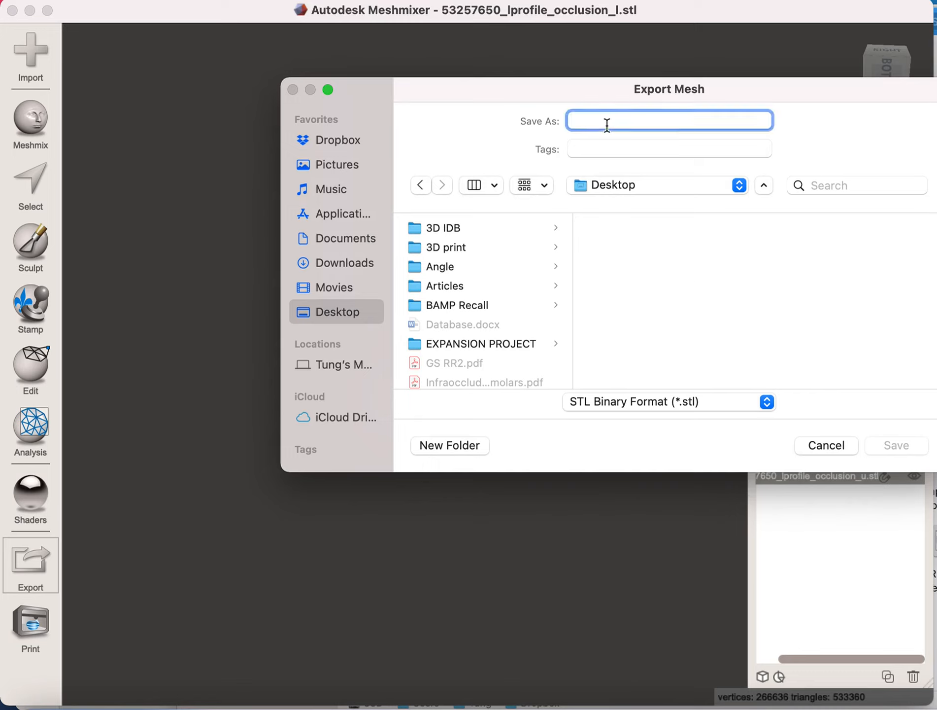
text(Test1)
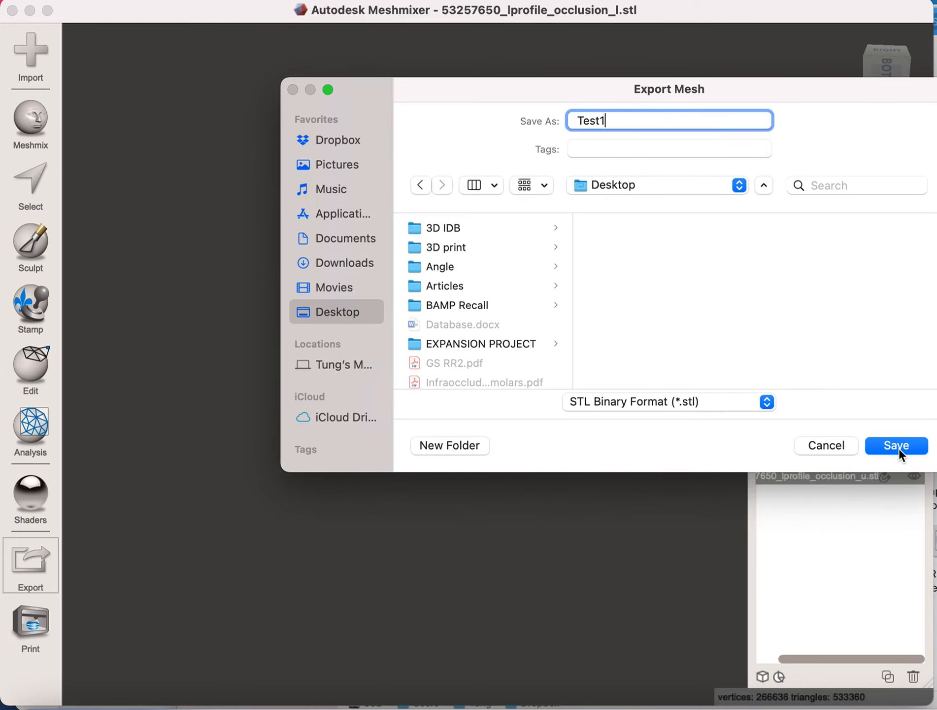
click(896, 445)
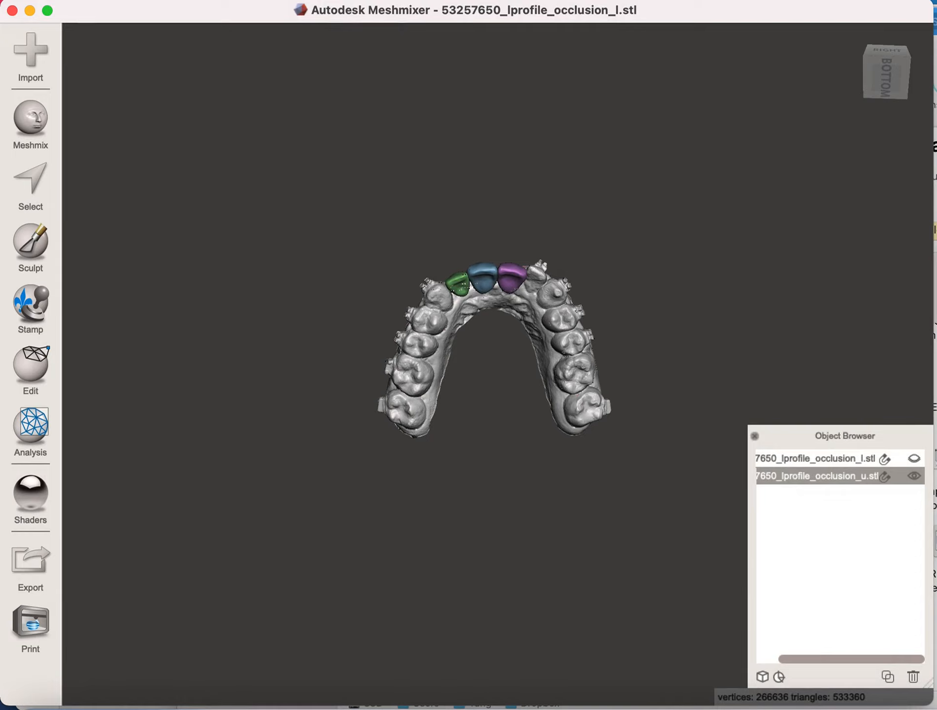
- Open the exported Test1.stl in Preview, rotate it to examine the combined arch and teeth from the front and the biting side, and close it
drag(547, 504, 934, 389)
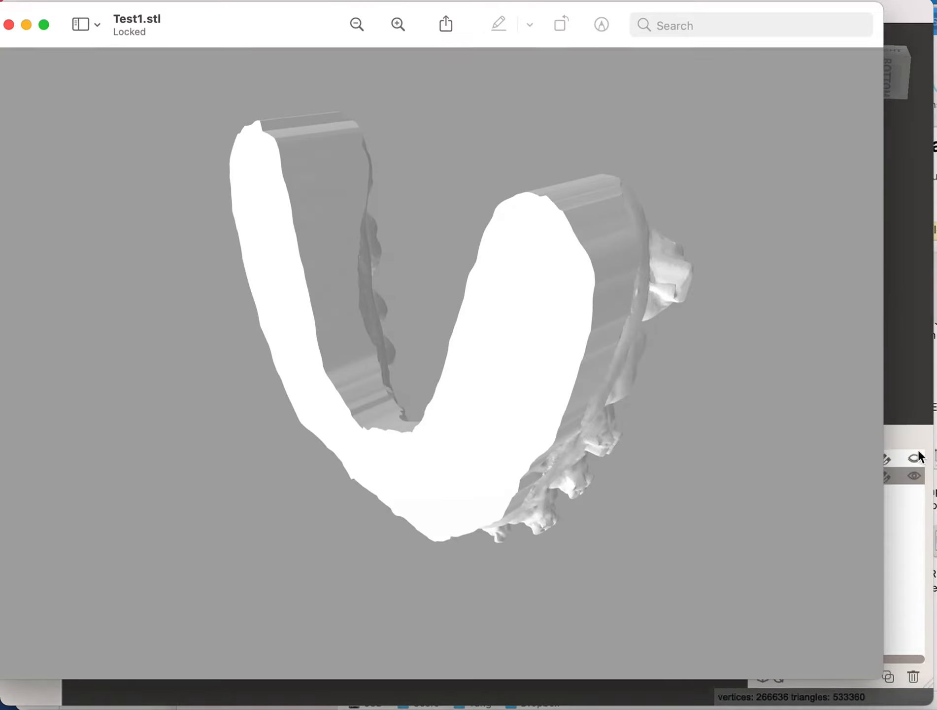
drag(440, 544, 457, 418)
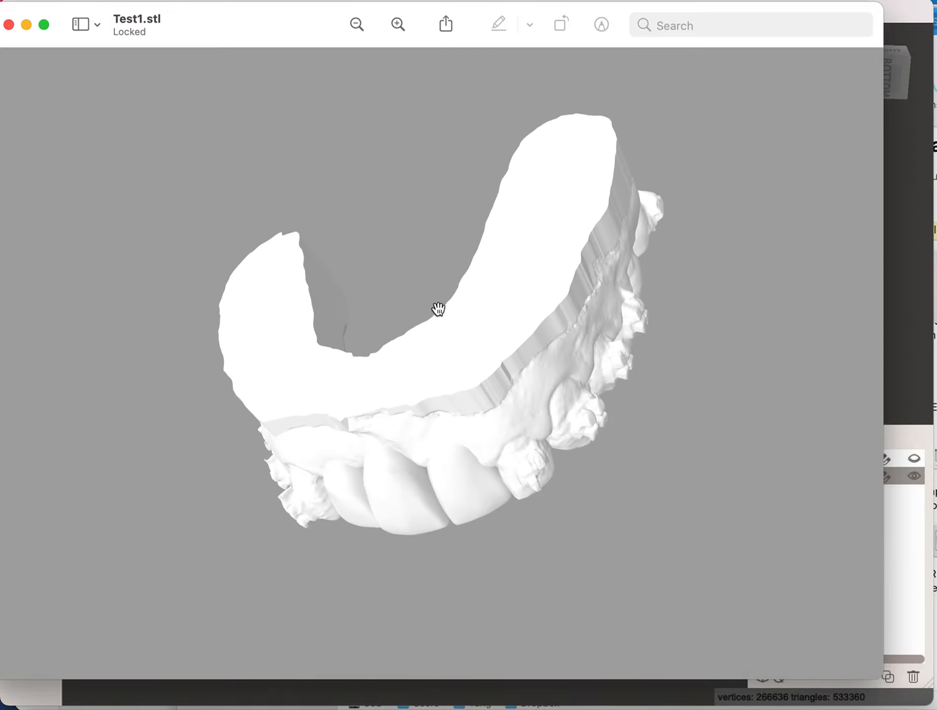
drag(437, 370, 481, 295)
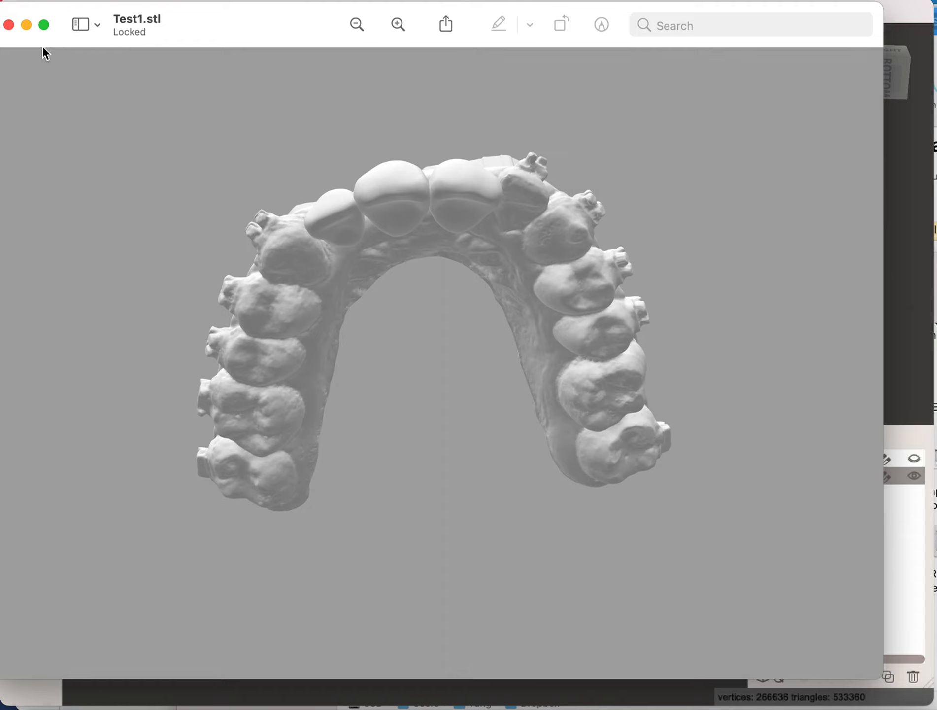
click(9, 24)
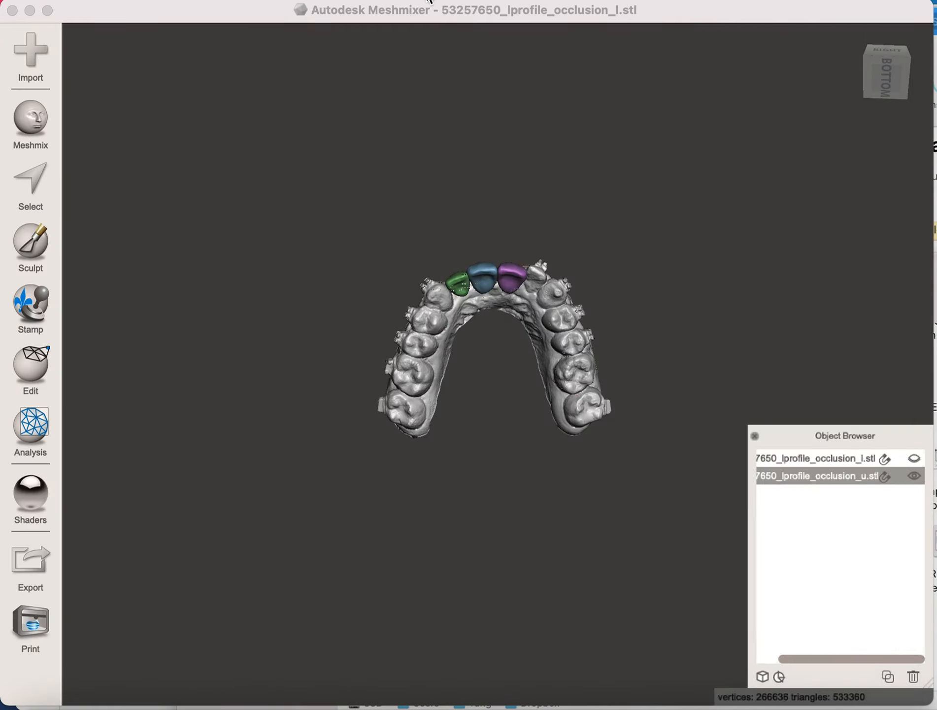